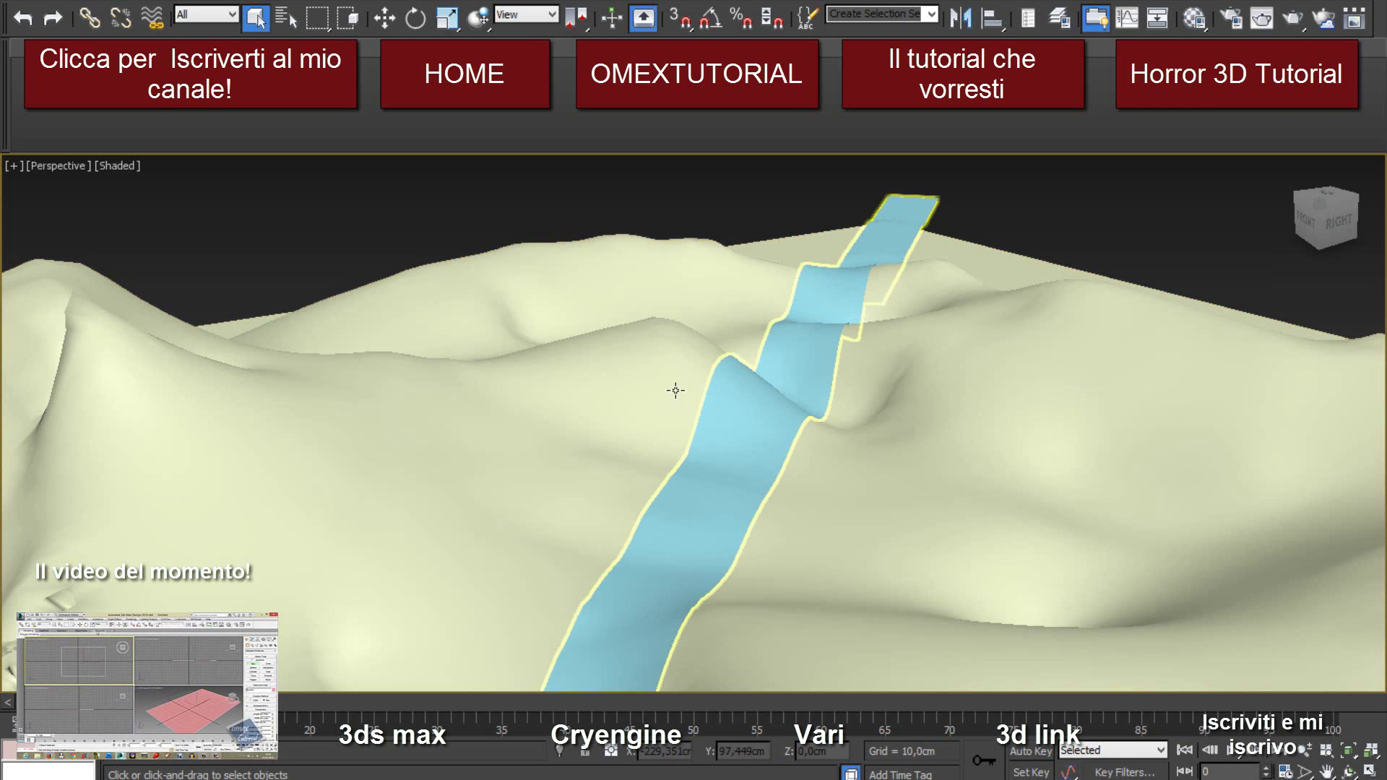
Pan, orbit and zoom to view the bumpy terrain from above.
{"action": "middle_click_drag", "start_coordinate": [527, 521], "coordinate": [546, 503]}
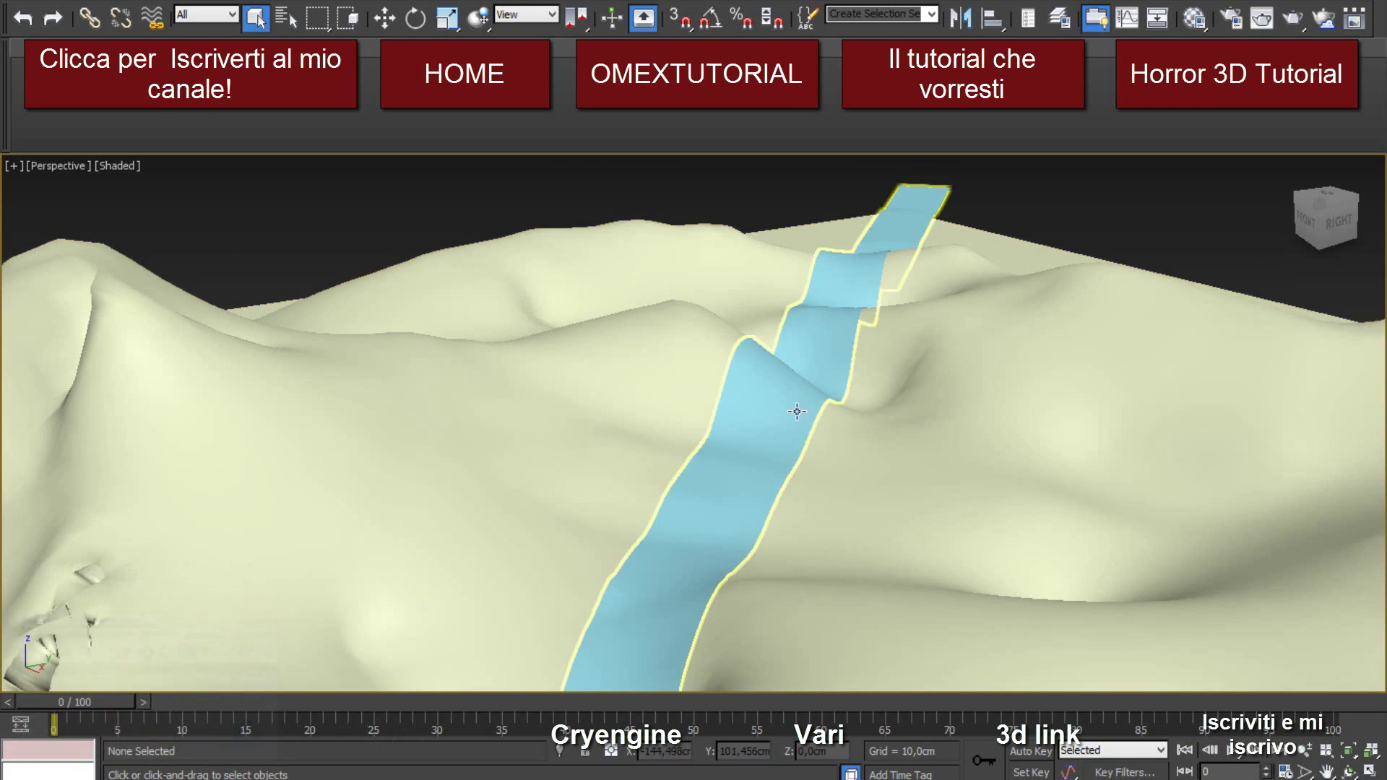
{"action": "mouse_move", "coordinate": [798, 423]}
{"action": "middle_mouse_down"}
{"action": "mouse_move", "coordinate": [671, 419]}
{"action": "mouse_move", "coordinate": [806, 553]}
{"action": "middle_mouse_up"}
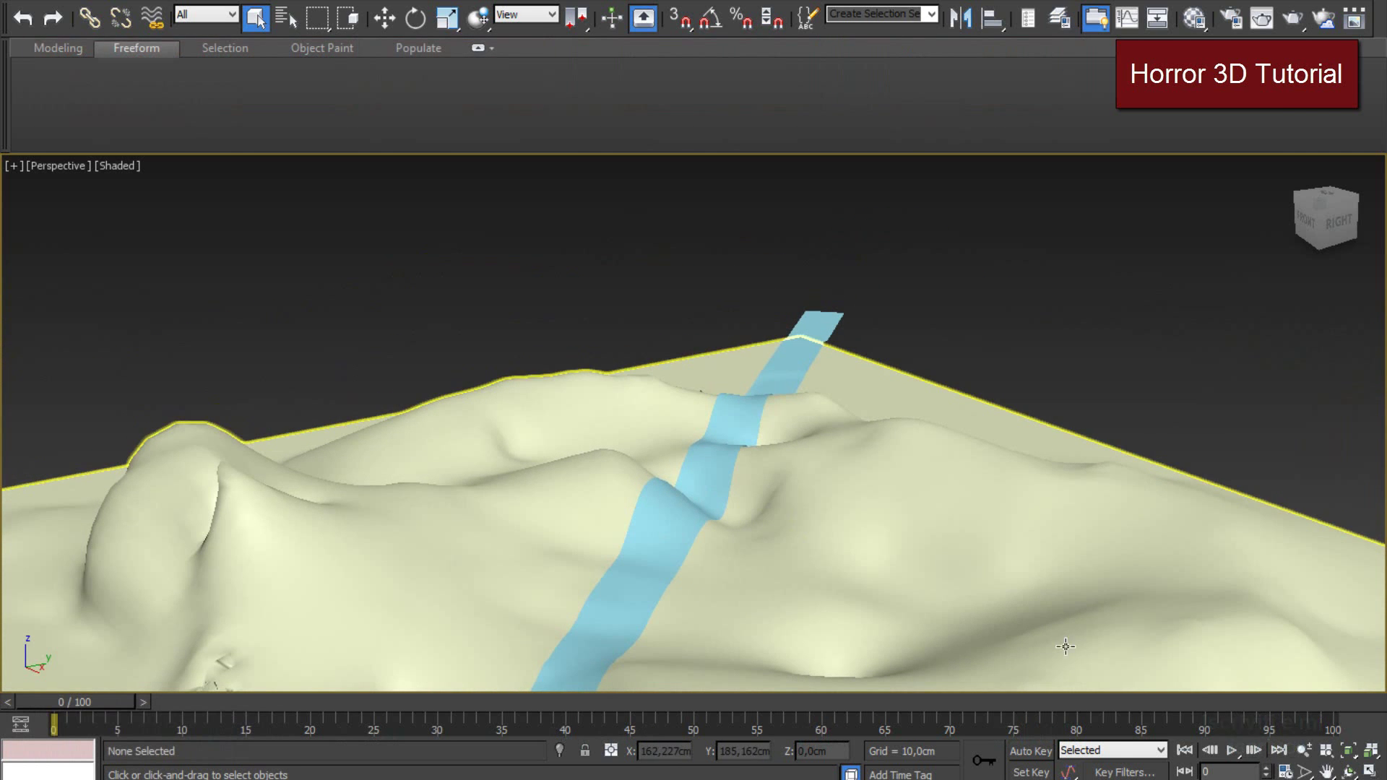
{"action": "key", "text": "ctrl+r"}
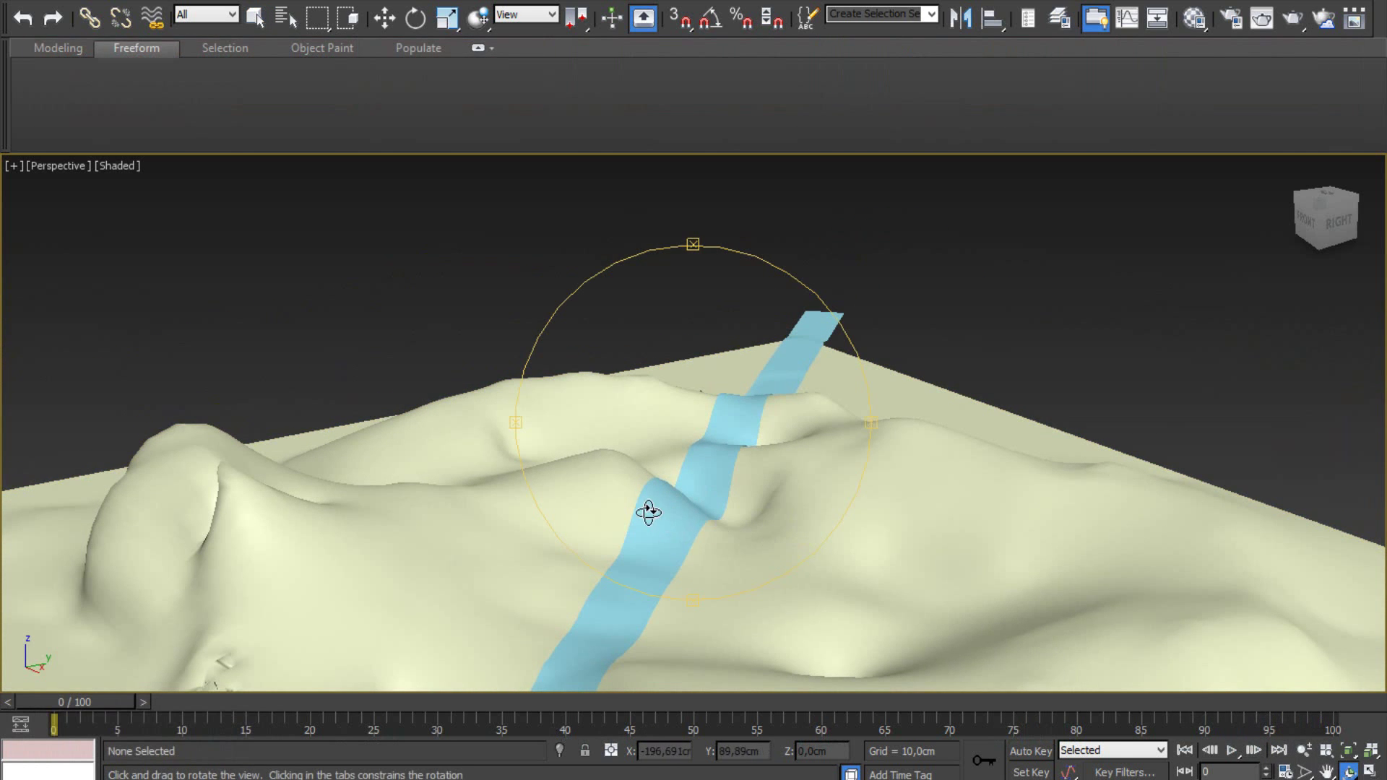
{"action": "mouse_move", "coordinate": [649, 513]}
{"action": "left_mouse_down"}
{"action": "mouse_move", "coordinate": [651, 538]}
{"action": "mouse_move", "coordinate": [659, 502]}
{"action": "mouse_move", "coordinate": [683, 518]}
{"action": "mouse_move", "coordinate": [724, 437]}
{"action": "mouse_move", "coordinate": [756, 532]}
{"action": "mouse_move", "coordinate": [756, 486]}
{"action": "mouse_move", "coordinate": [752, 561]}
{"action": "left_mouse_up"}
{"action": "scroll", "coordinate": [752, 561], "scroll_direction": "down", "scroll_amount": 5}
{"action": "scroll", "coordinate": [752, 557], "scroll_direction": "down", "scroll_amount": 3}
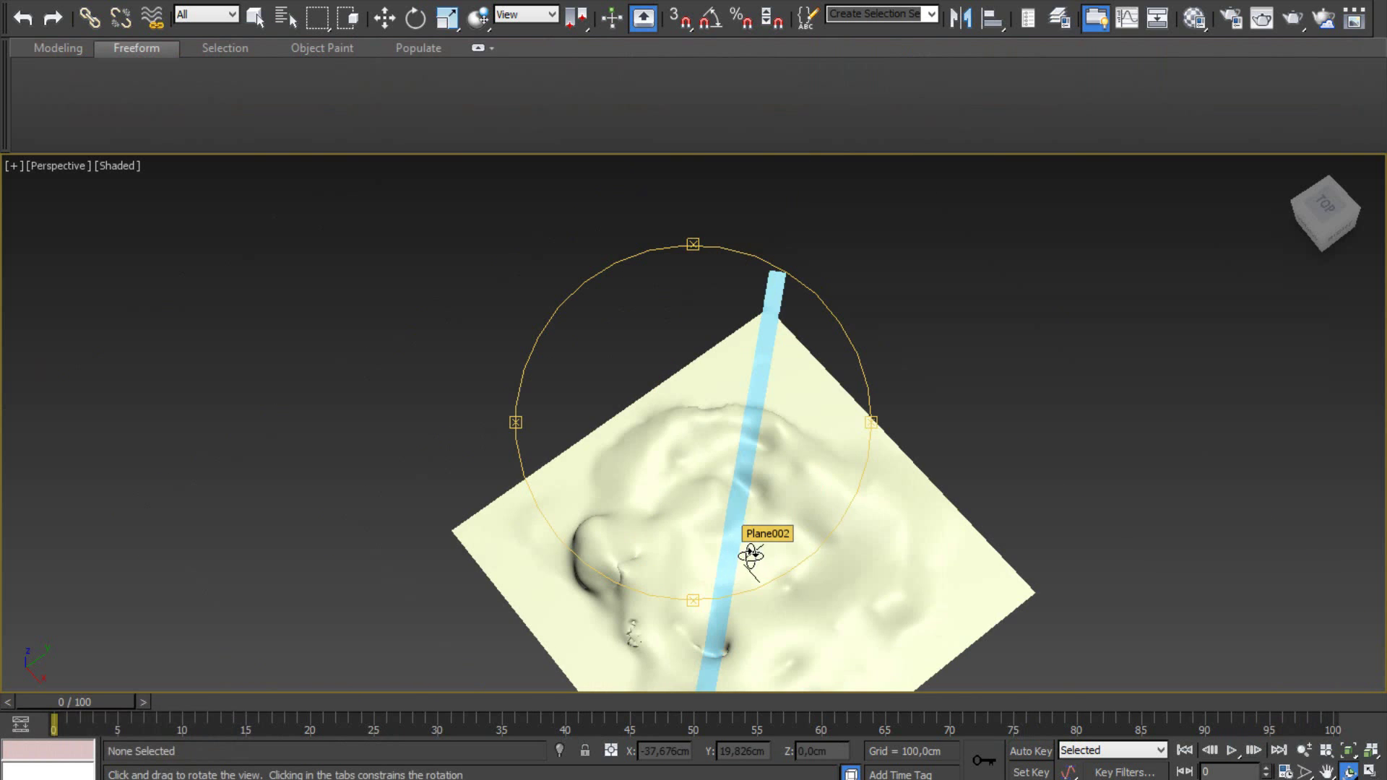
{"action": "scroll", "coordinate": [649, 490], "scroll_direction": "up", "scroll_amount": 2}
{"action": "scroll", "coordinate": [679, 496], "scroll_direction": "up", "scroll_amount": 3}
{"action": "scroll", "coordinate": [688, 378], "scroll_direction": "up", "scroll_amount": 3}
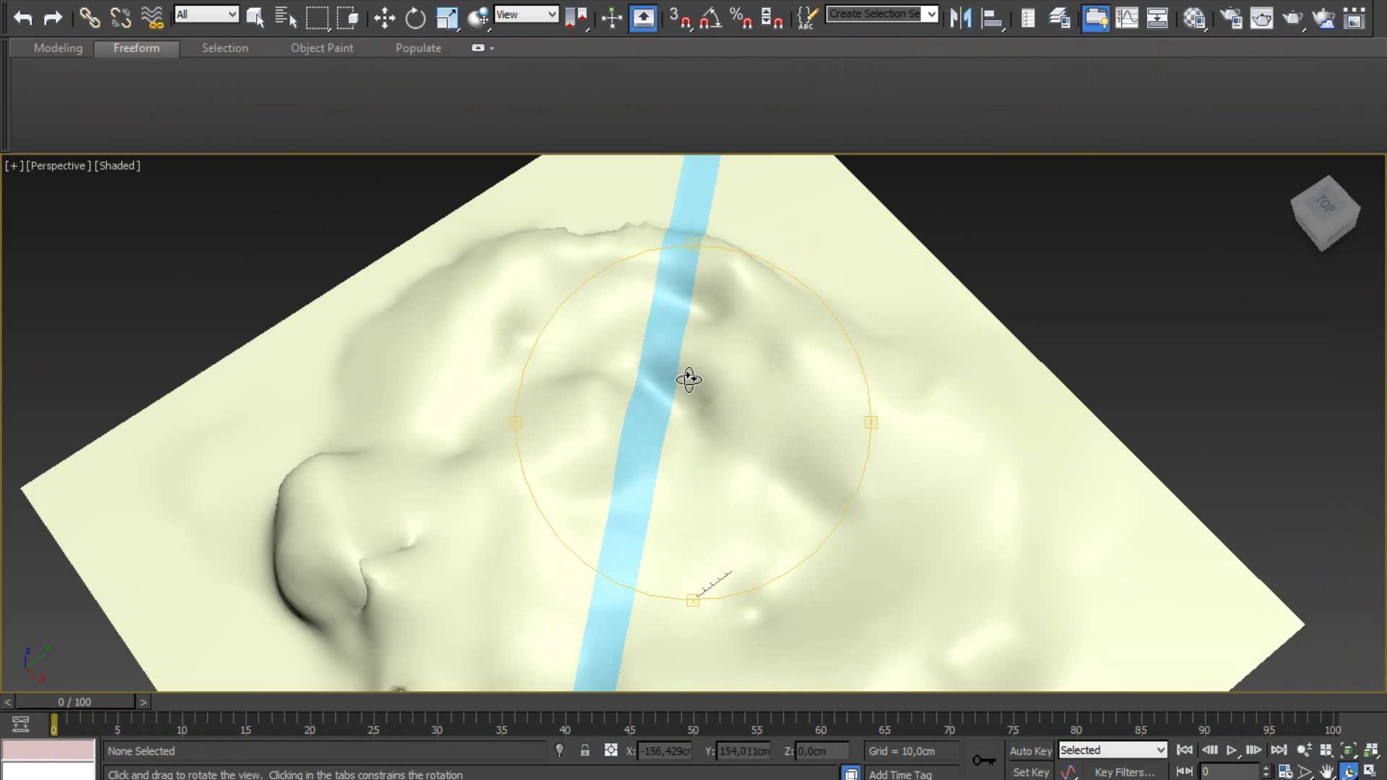
{"action": "scroll", "coordinate": [326, 421], "scroll_direction": "up", "scroll_amount": 3}
{"action": "mouse_move", "coordinate": [558, 409]}
{"action": "left_mouse_down"}
{"action": "mouse_move", "coordinate": [700, 489]}
{"action": "mouse_move", "coordinate": [699, 412]}
{"action": "mouse_move", "coordinate": [688, 486]}
{"action": "mouse_move", "coordinate": [685, 455]}
{"action": "mouse_move", "coordinate": [660, 474]}
{"action": "mouse_move", "coordinate": [683, 538]}
{"action": "left_mouse_up"}
Make the blue strip the PolyDraw surface and activate the Move Conform brush.
{"action": "key", "text": "q"}
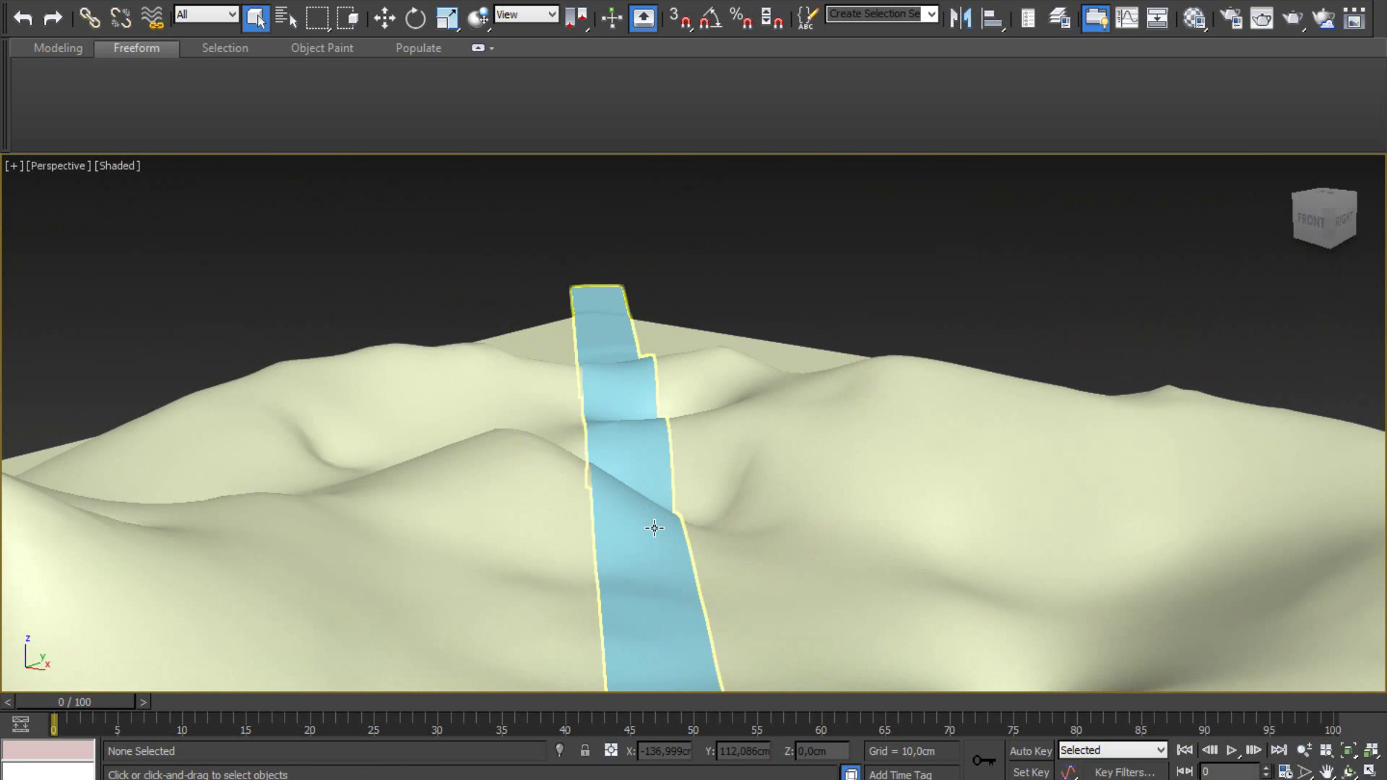
{"action": "left_click", "coordinate": [654, 524]}
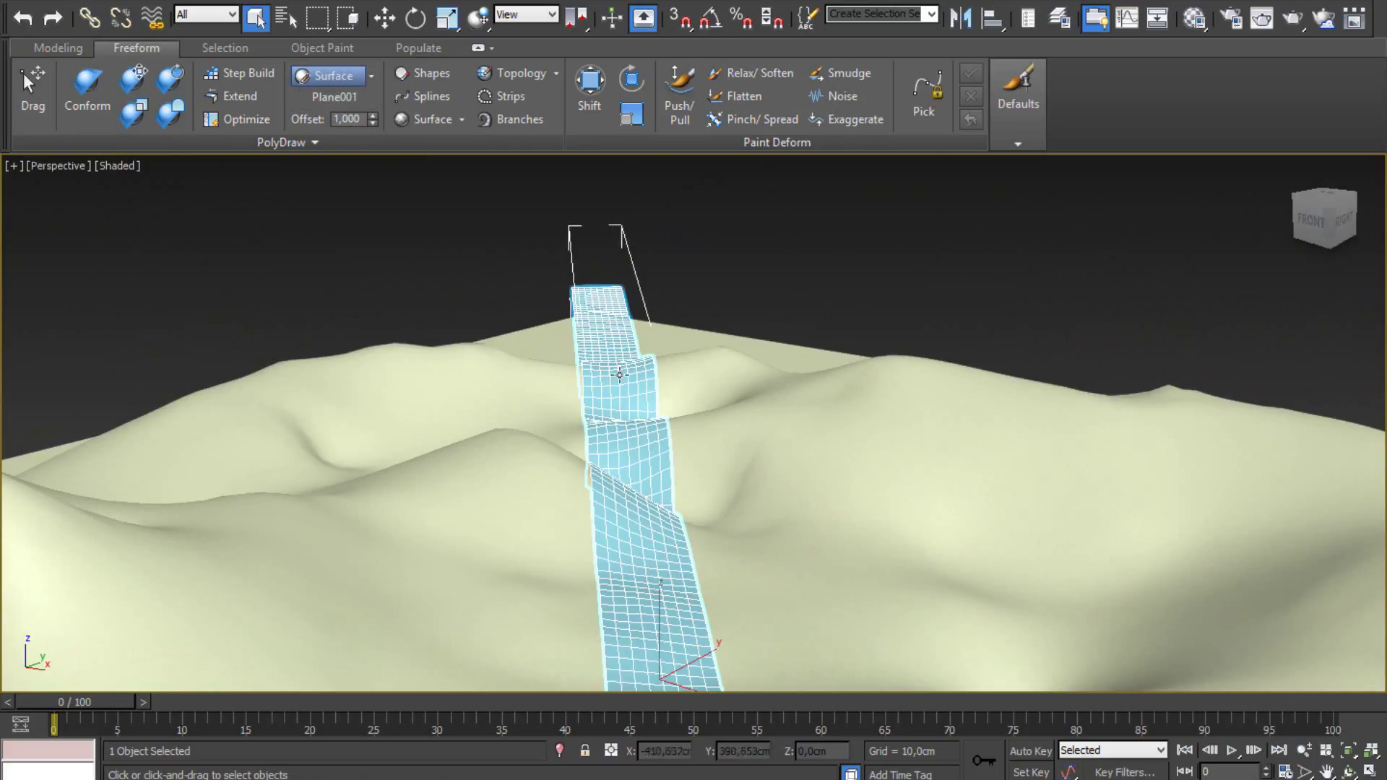
{"action": "mouse_move", "coordinate": [678, 581]}
{"action": "middle_mouse_down"}
{"action": "mouse_move", "coordinate": [527, 573]}
{"action": "mouse_move", "coordinate": [487, 585]}
{"action": "middle_mouse_up"}
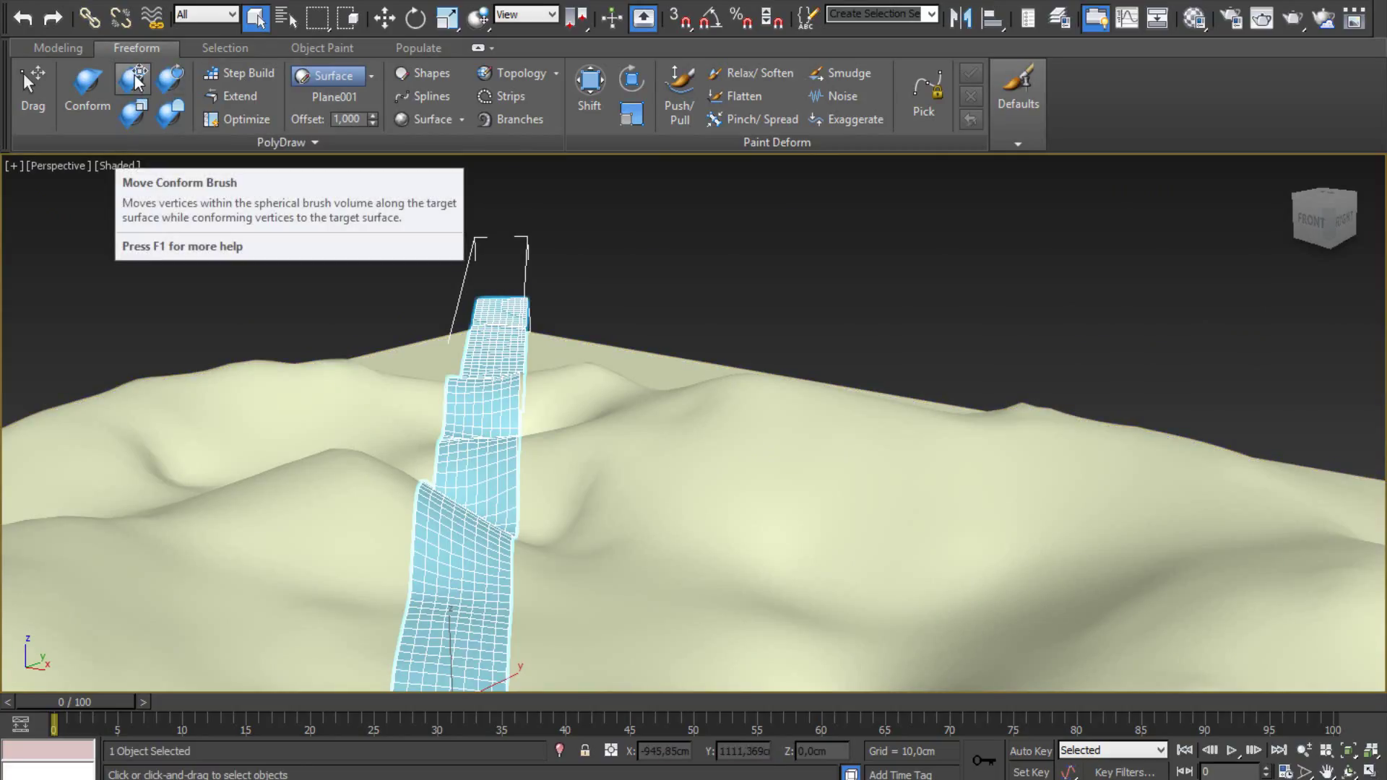
{"action": "left_click", "coordinate": [138, 81]}
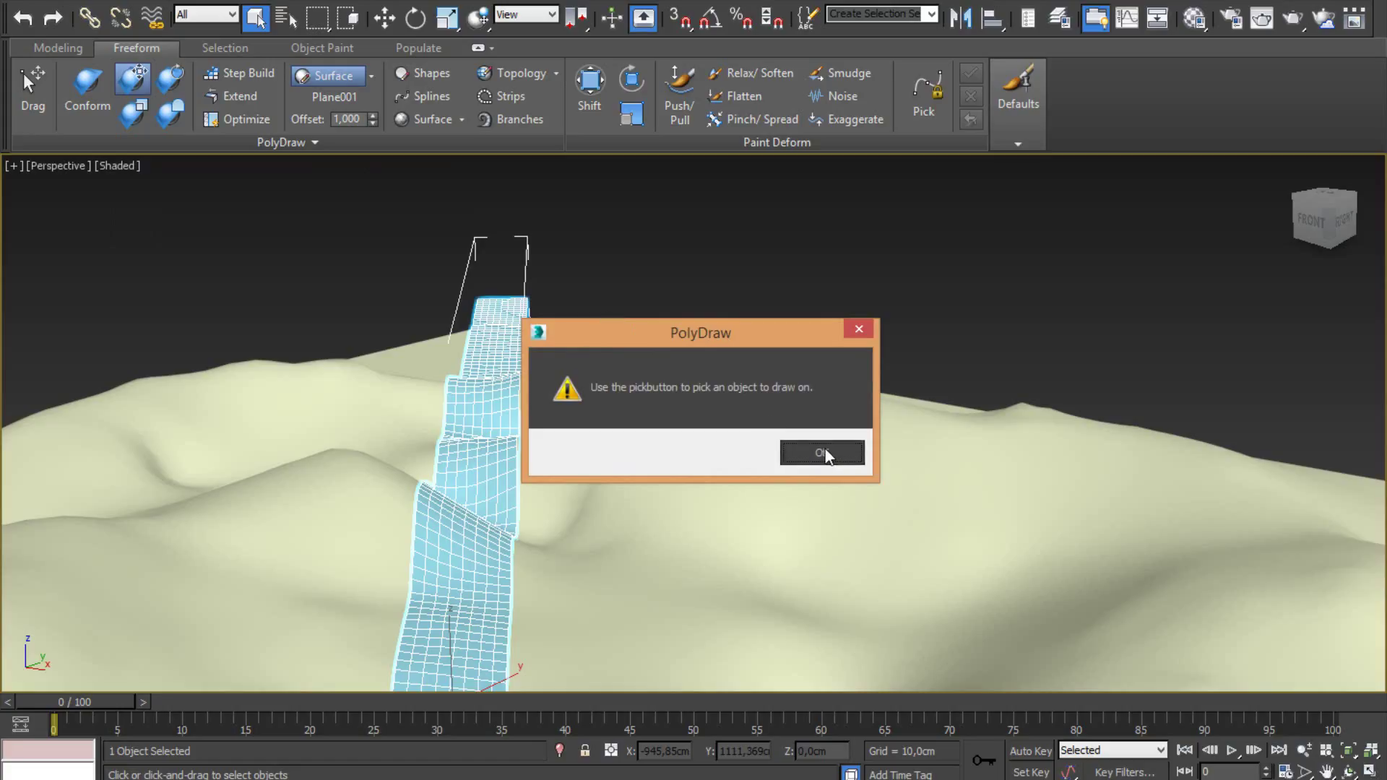
{"action": "left_click", "coordinate": [824, 453]}
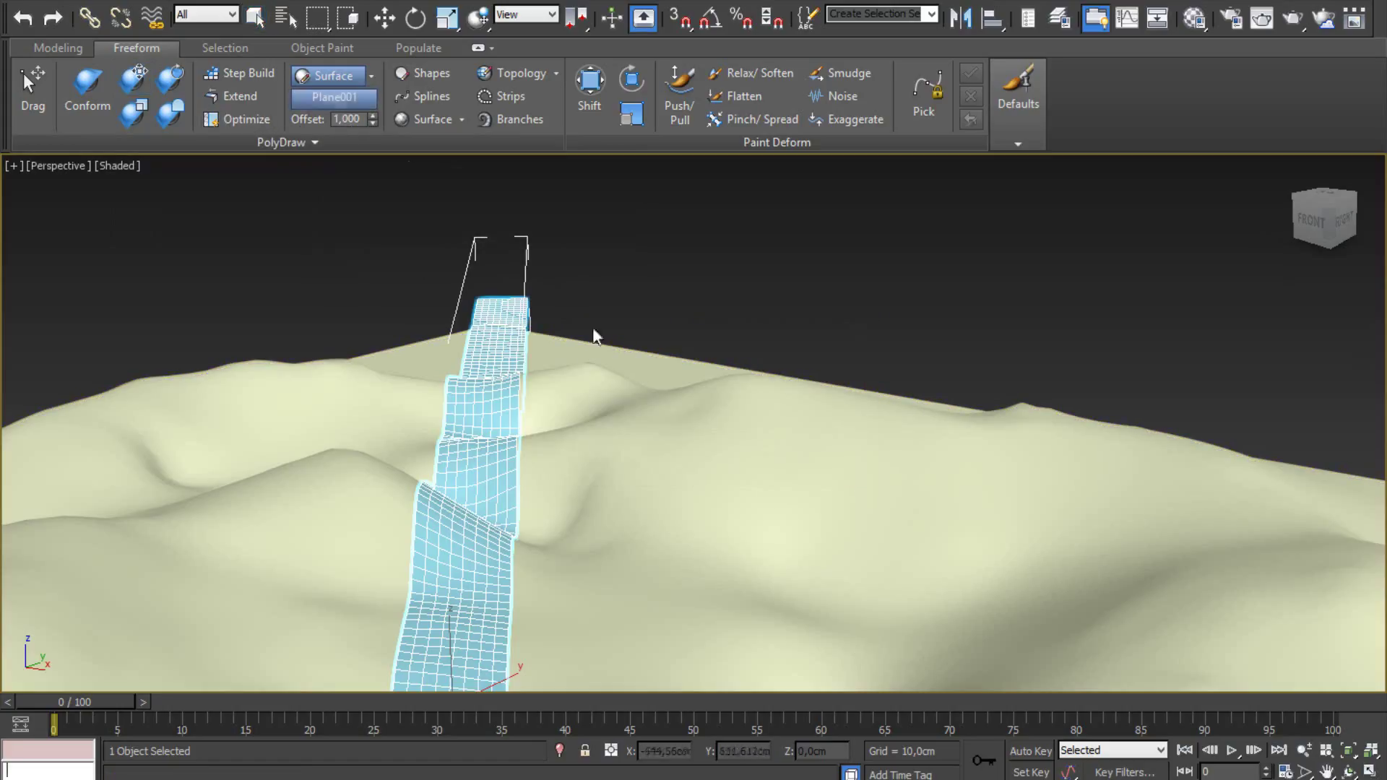
{"action": "key", "text": "w"}
{"action": "left_click", "coordinate": [145, 85]}
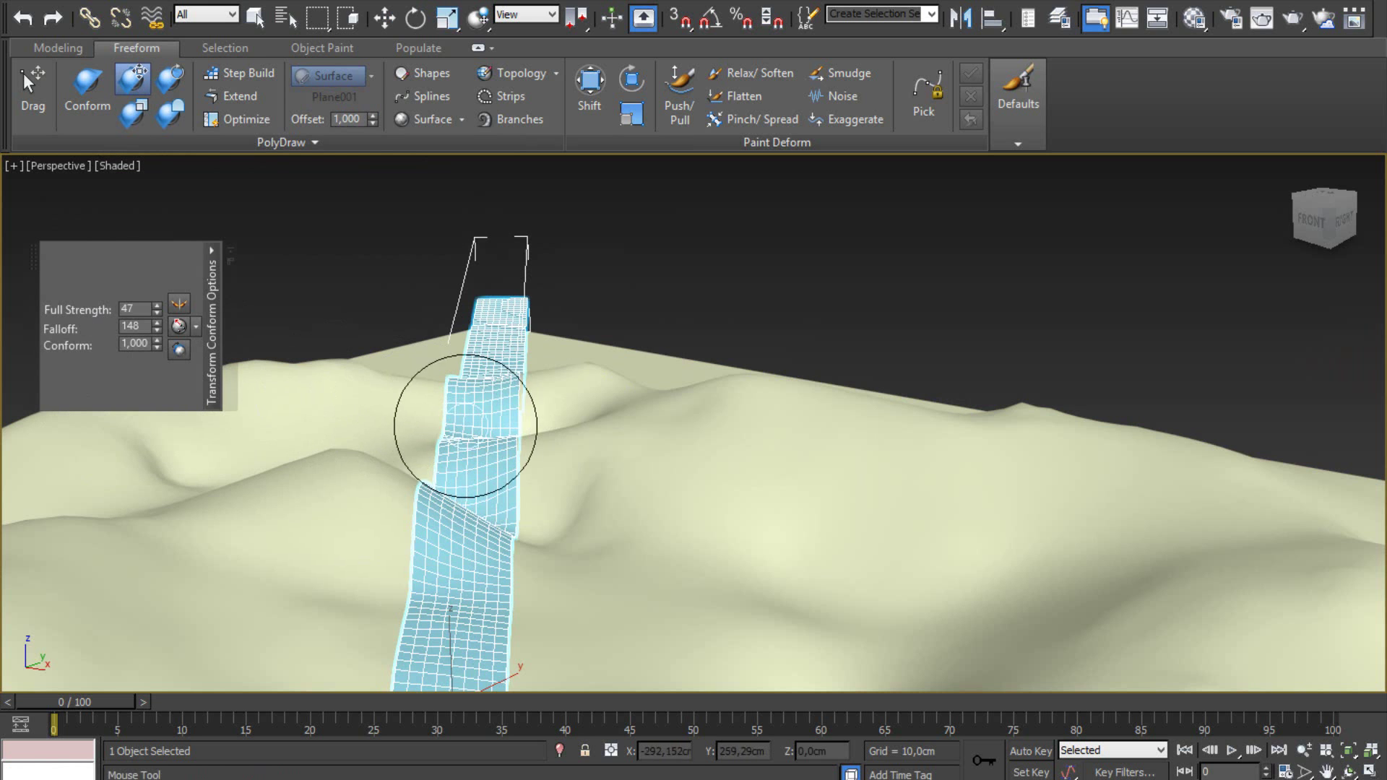
Set conform to 0.870 and strength to 110, nudging the strip's lower edge.
{"action": "middle_click_drag", "start_coordinate": [506, 597], "coordinate": [531, 594], "text": "alt"}
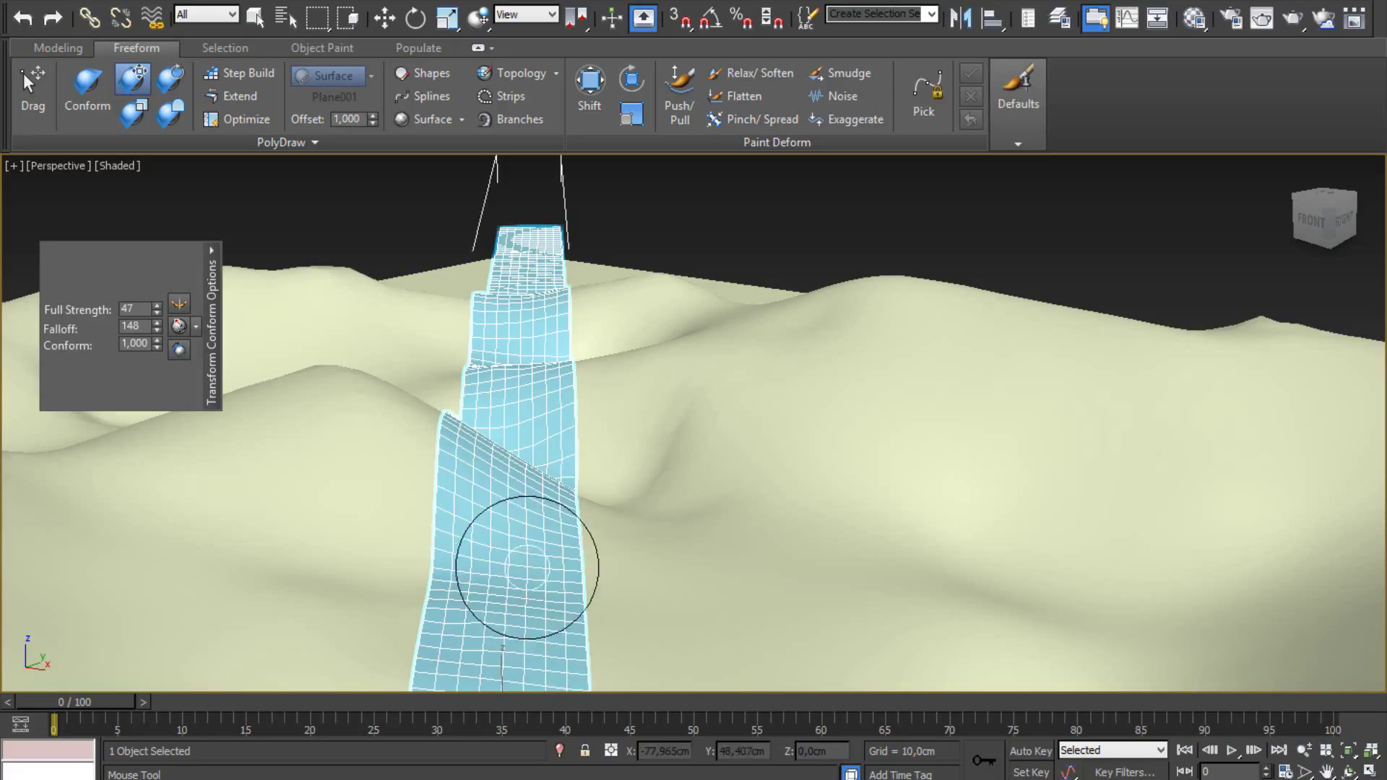
{"action": "left_click_drag", "start_coordinate": [569, 568], "coordinate": [594, 573]}
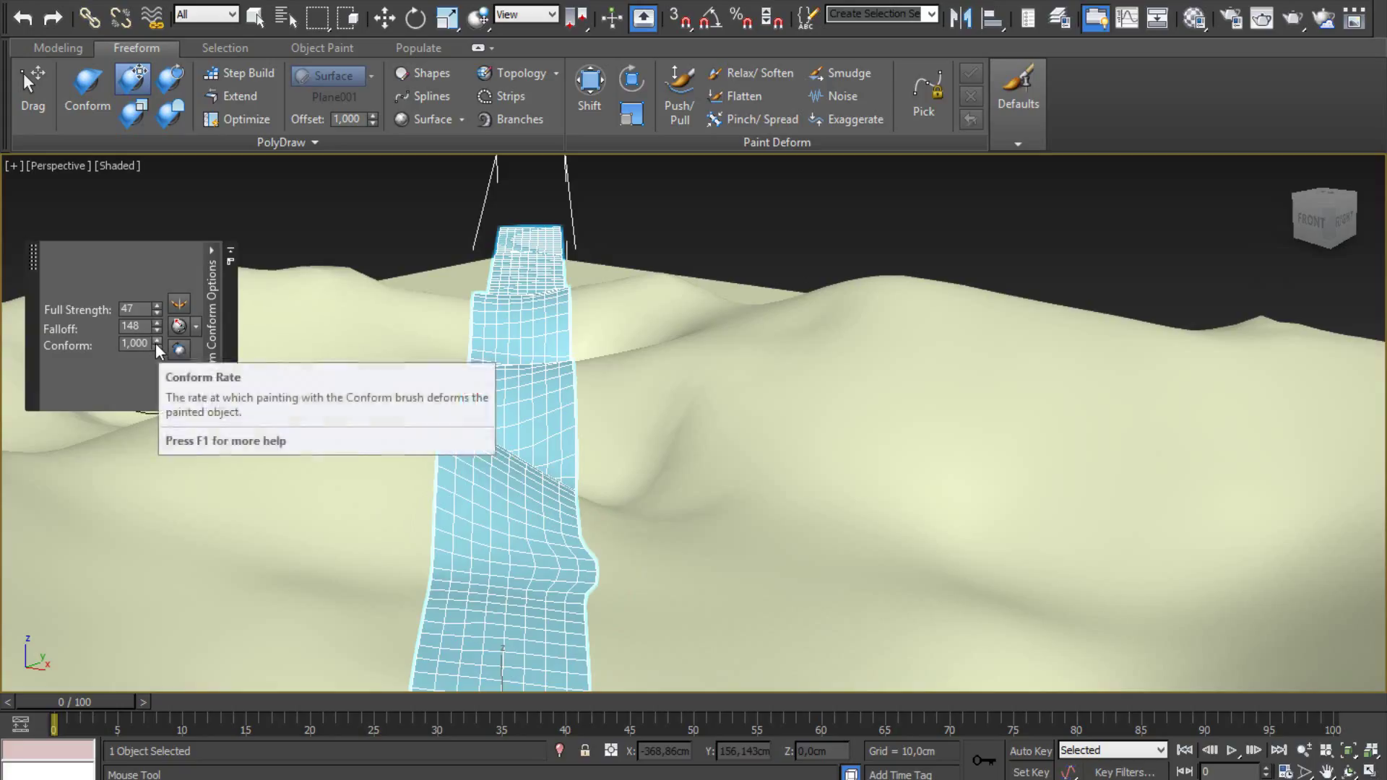
{"action": "left_click", "coordinate": [156, 341]}
{"action": "left_click_drag", "start_coordinate": [156, 311], "coordinate": [172, 288]}
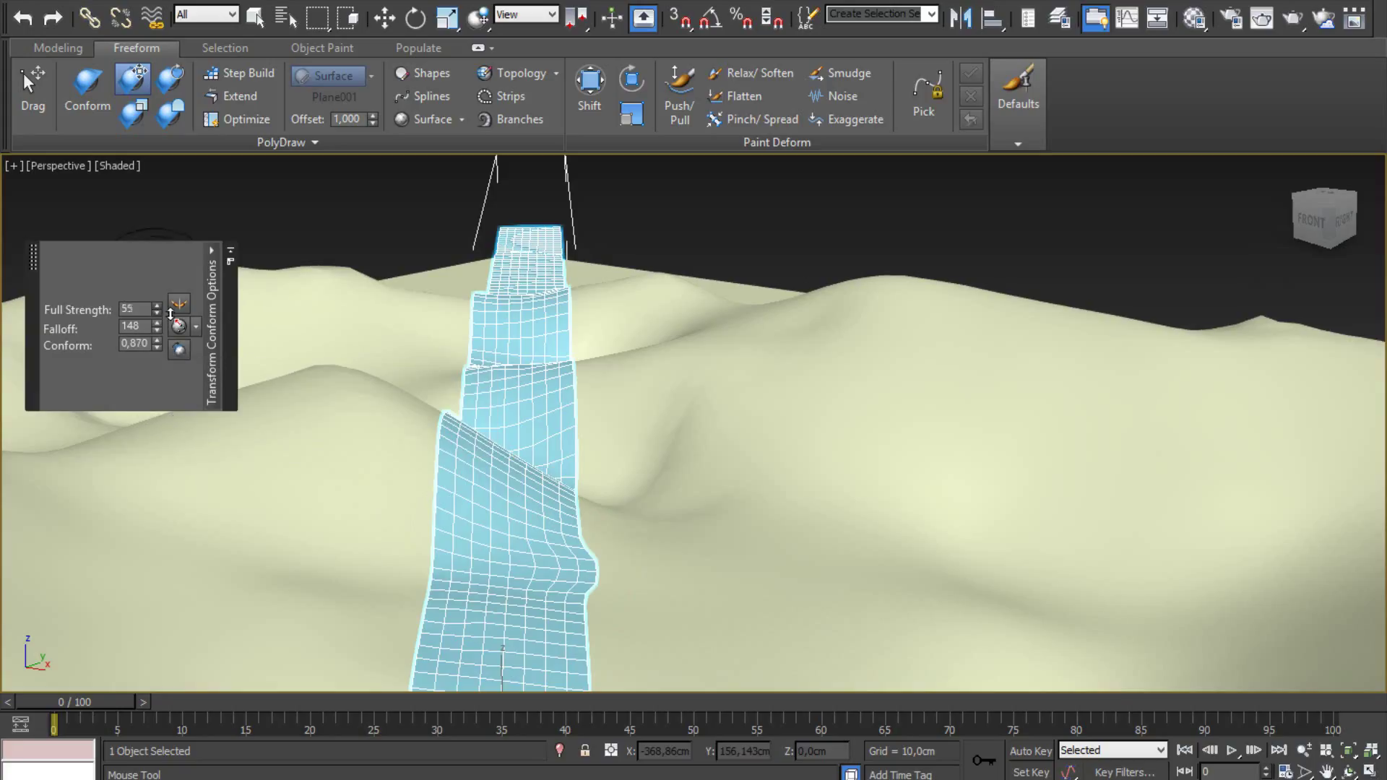
{"action": "mouse_move", "coordinate": [442, 545]}
{"action": "left_mouse_down"}
{"action": "mouse_move", "coordinate": [422, 531]}
{"action": "mouse_move", "coordinate": [478, 522]}
{"action": "left_mouse_up"}
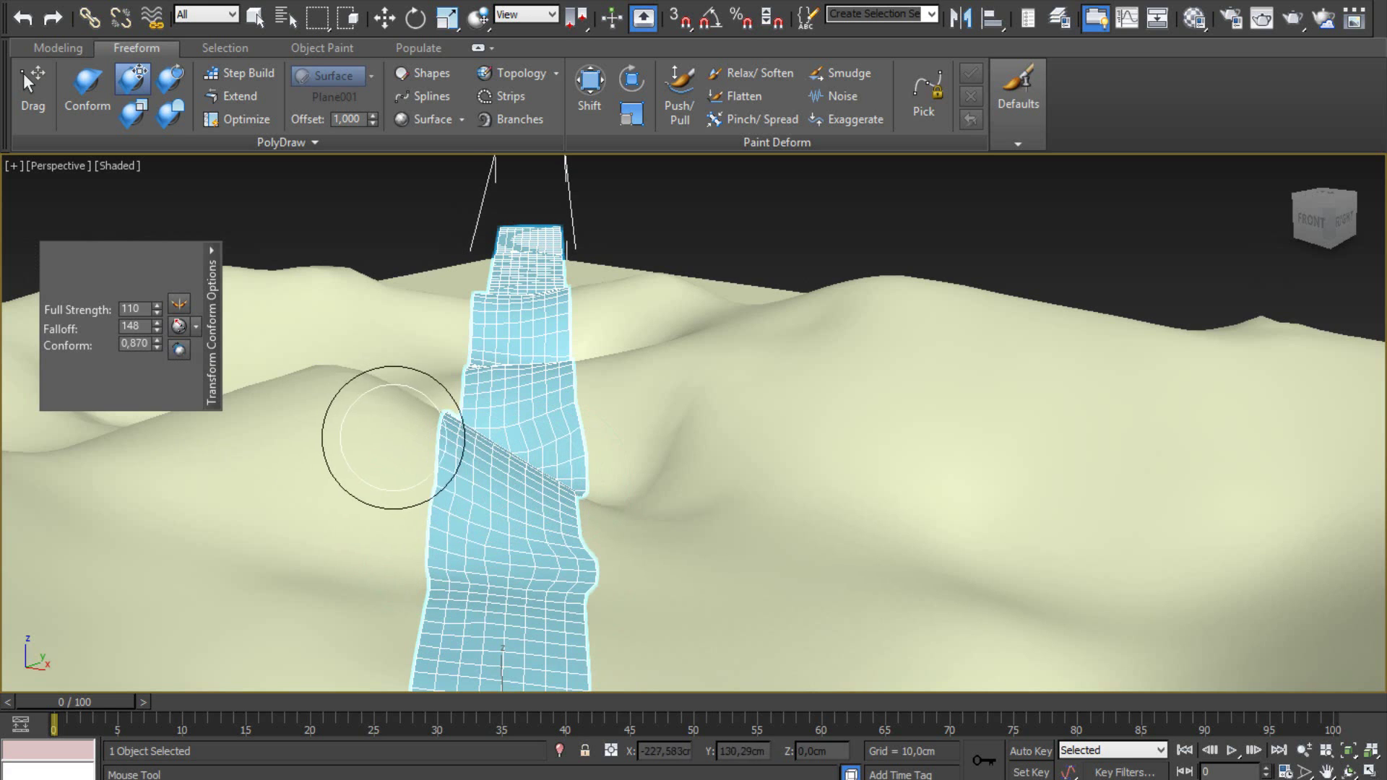
Widen the falloff to 328 and bend the strip's middle into wavy sideways curves.
{"action": "mouse_move", "coordinate": [340, 434]}
{"action": "middle_mouse_down", "text": "alt"}
{"action": "mouse_move", "coordinate": [496, 573]}
{"action": "mouse_move", "coordinate": [337, 479]}
{"action": "middle_mouse_up", "text": "alt"}
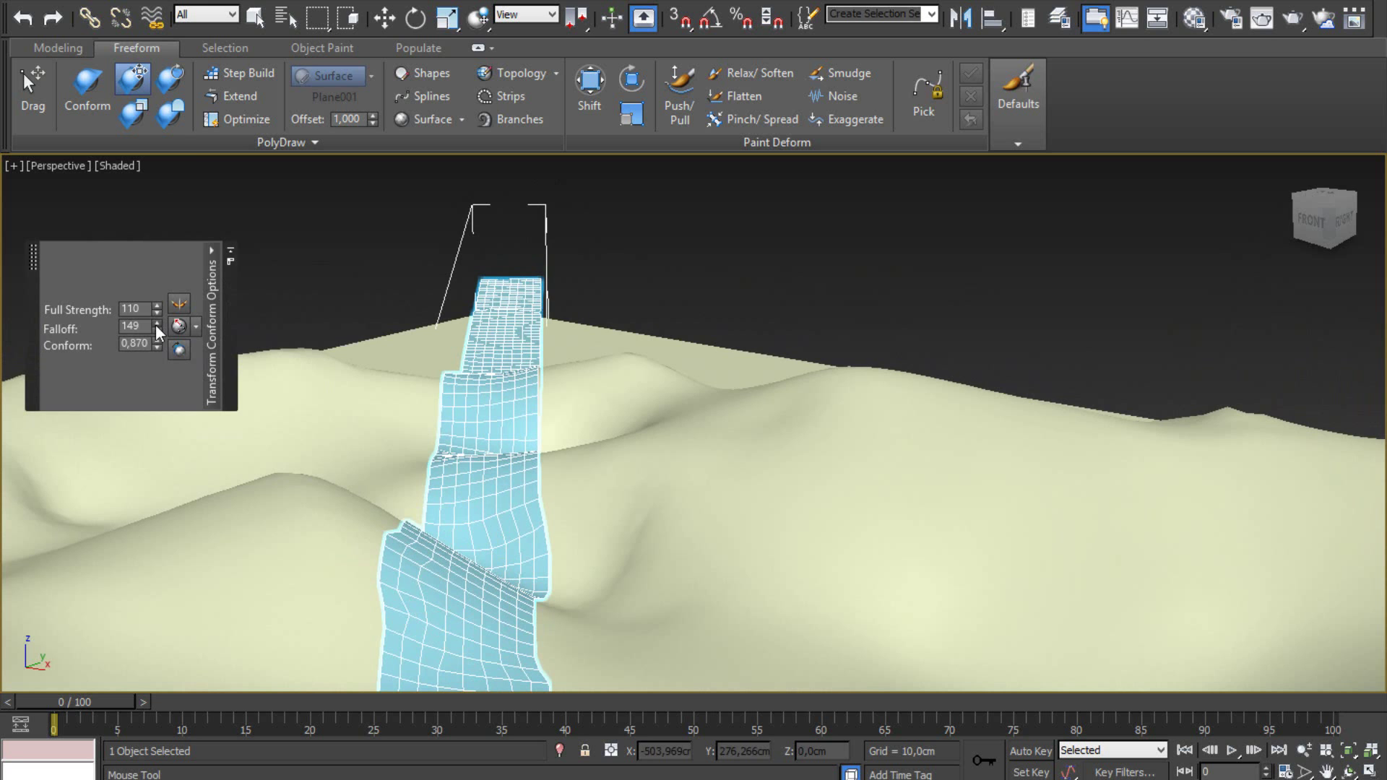
{"action": "left_click_drag", "start_coordinate": [156, 324], "coordinate": [186, 156]}
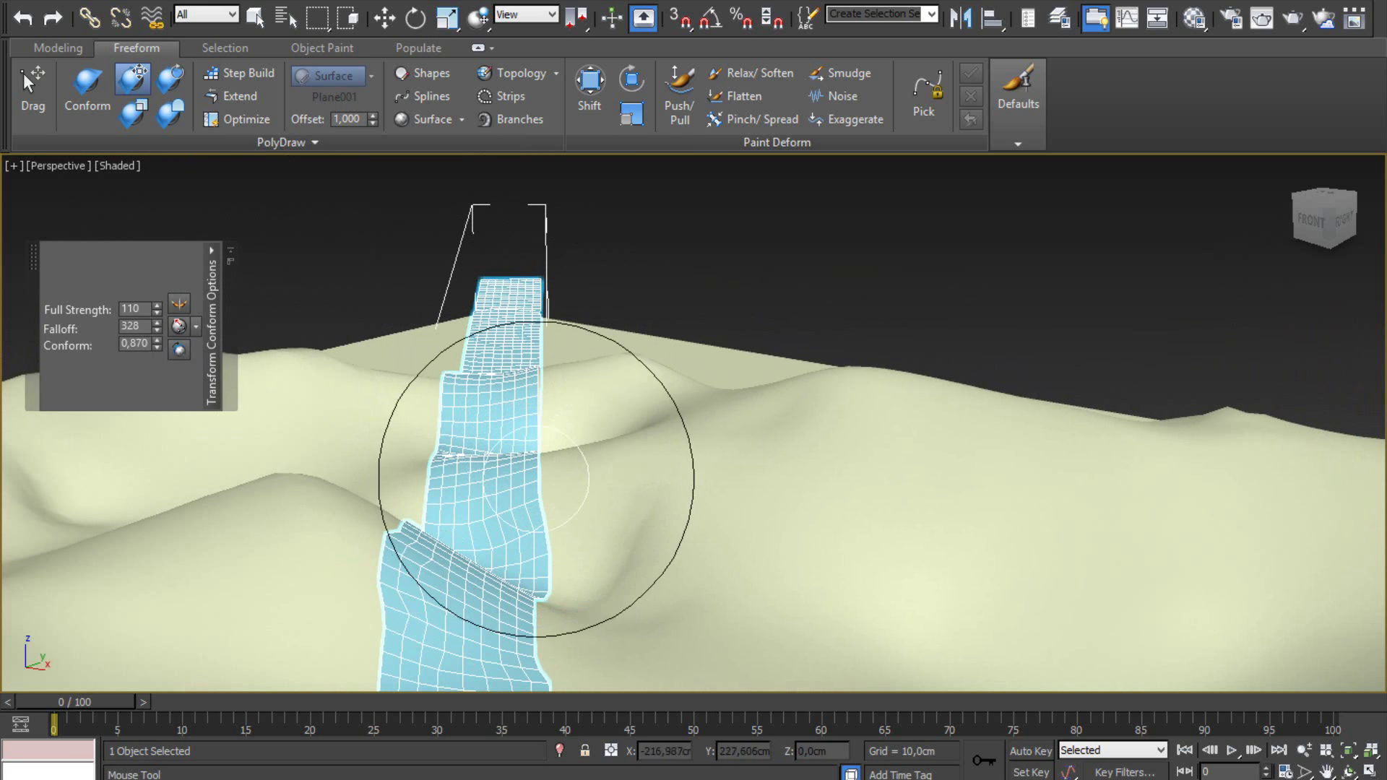
{"action": "left_click_drag", "start_coordinate": [573, 486], "coordinate": [542, 502]}
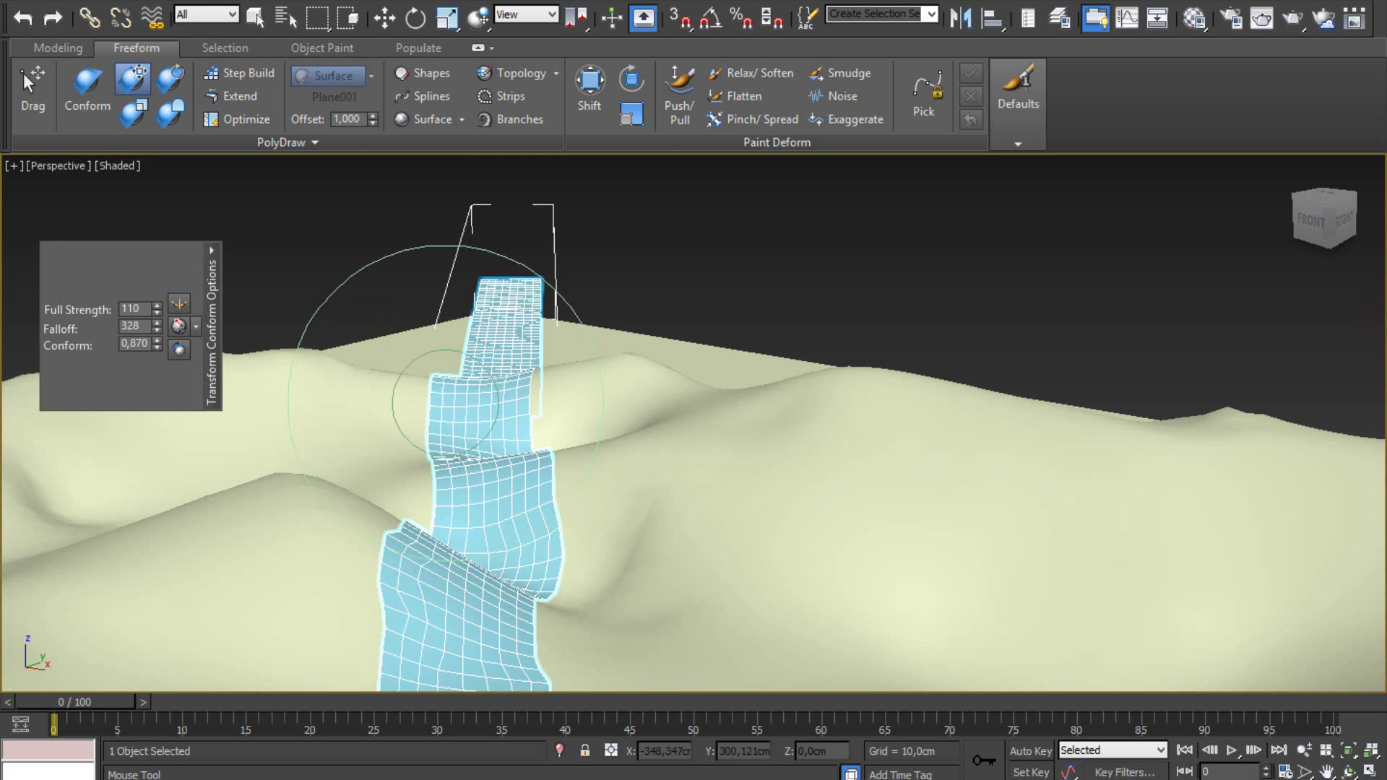
{"action": "middle_click_drag", "start_coordinate": [506, 464], "coordinate": [490, 751]}
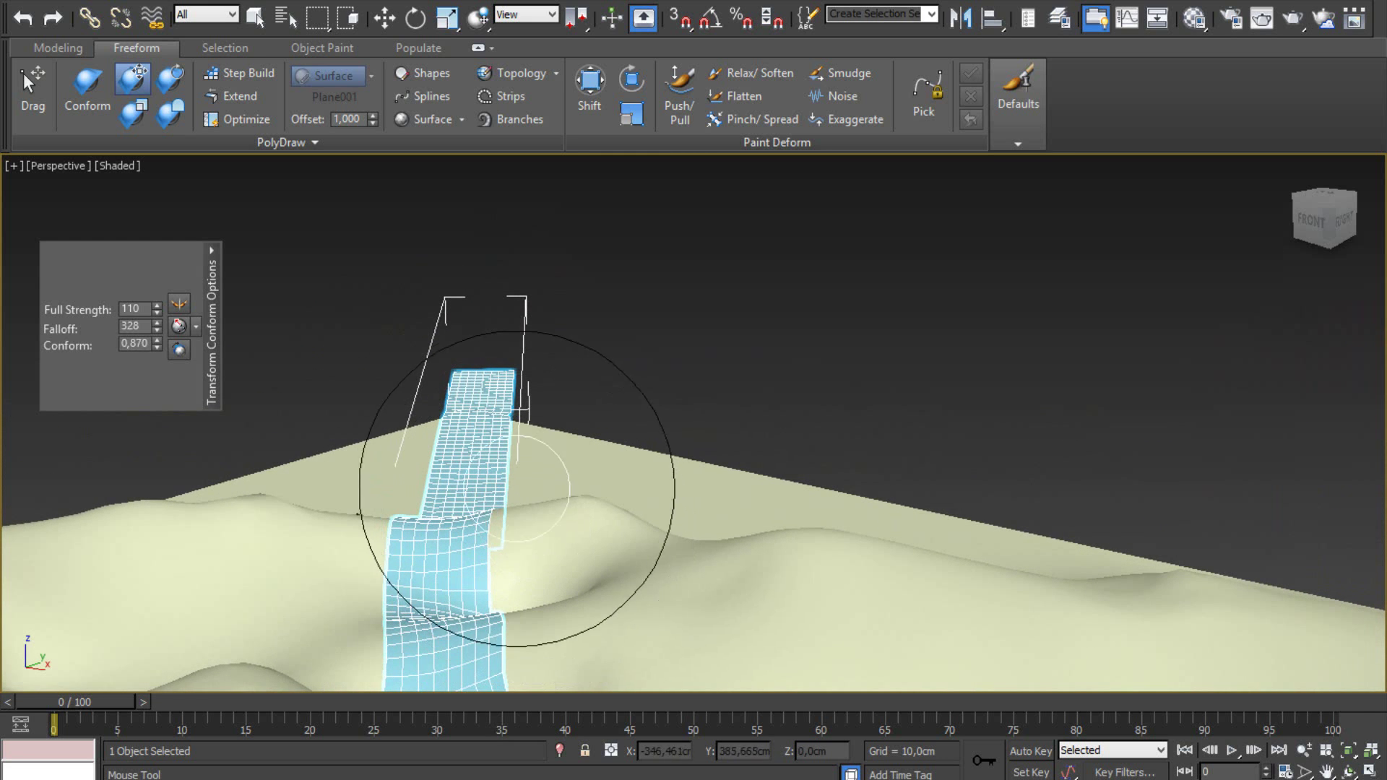
{"action": "mouse_move", "coordinate": [495, 526]}
{"action": "left_mouse_down"}
{"action": "mouse_move", "coordinate": [465, 403]}
{"action": "mouse_move", "coordinate": [470, 445]}
{"action": "left_mouse_up"}
{"action": "middle_click_drag", "start_coordinate": [470, 445], "coordinate": [465, 464]}
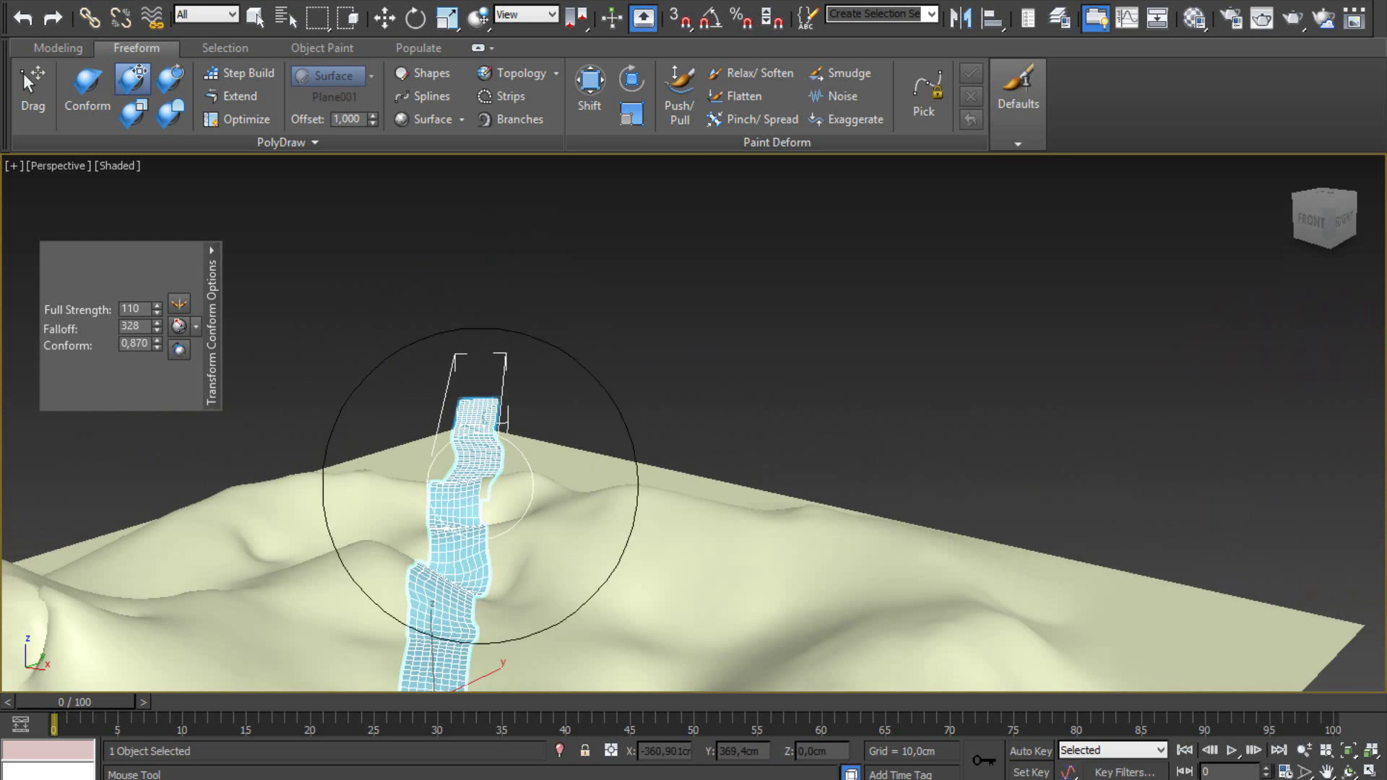
{"action": "middle_click_drag", "start_coordinate": [527, 573], "coordinate": [496, 650]}
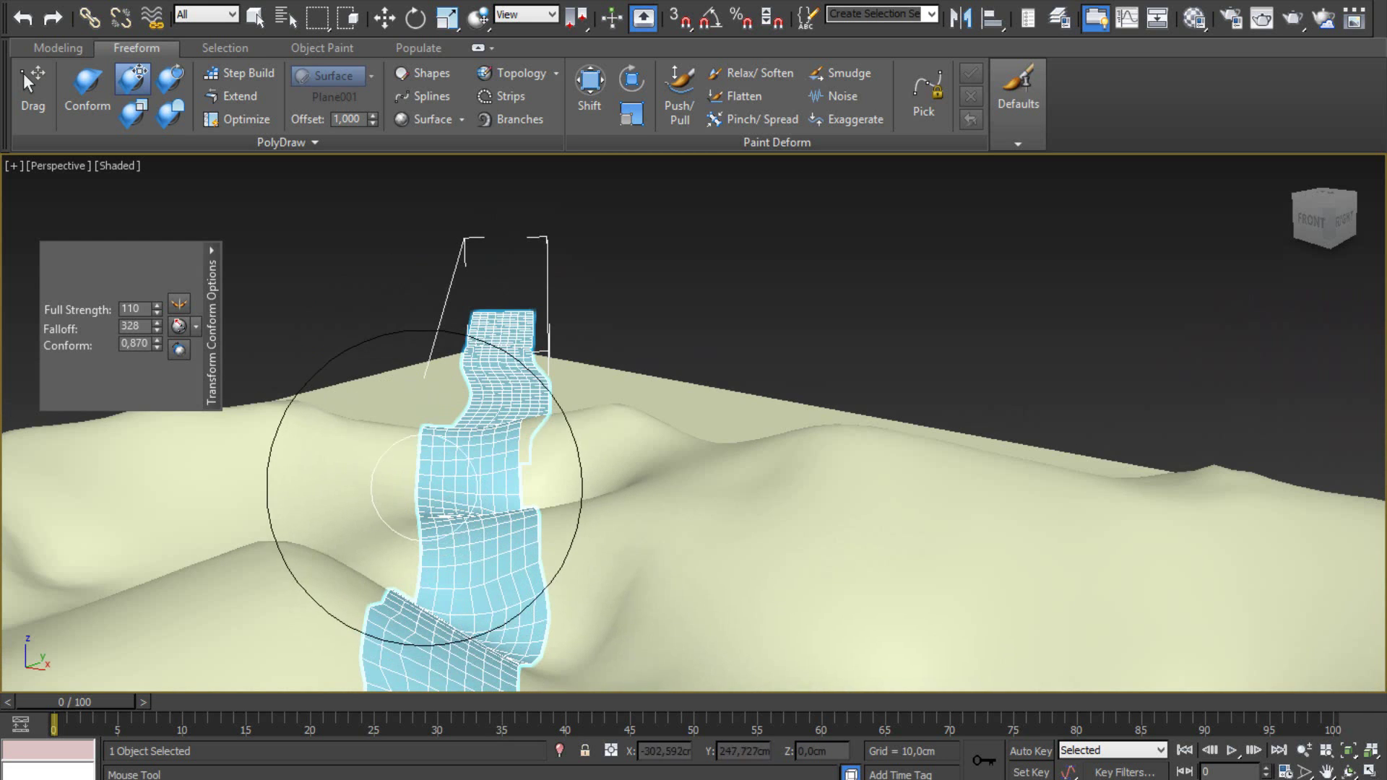
{"action": "left_click_drag", "start_coordinate": [421, 480], "coordinate": [431, 490]}
{"action": "scroll", "coordinate": [521, 495], "scroll_direction": "down", "scroll_amount": 1}
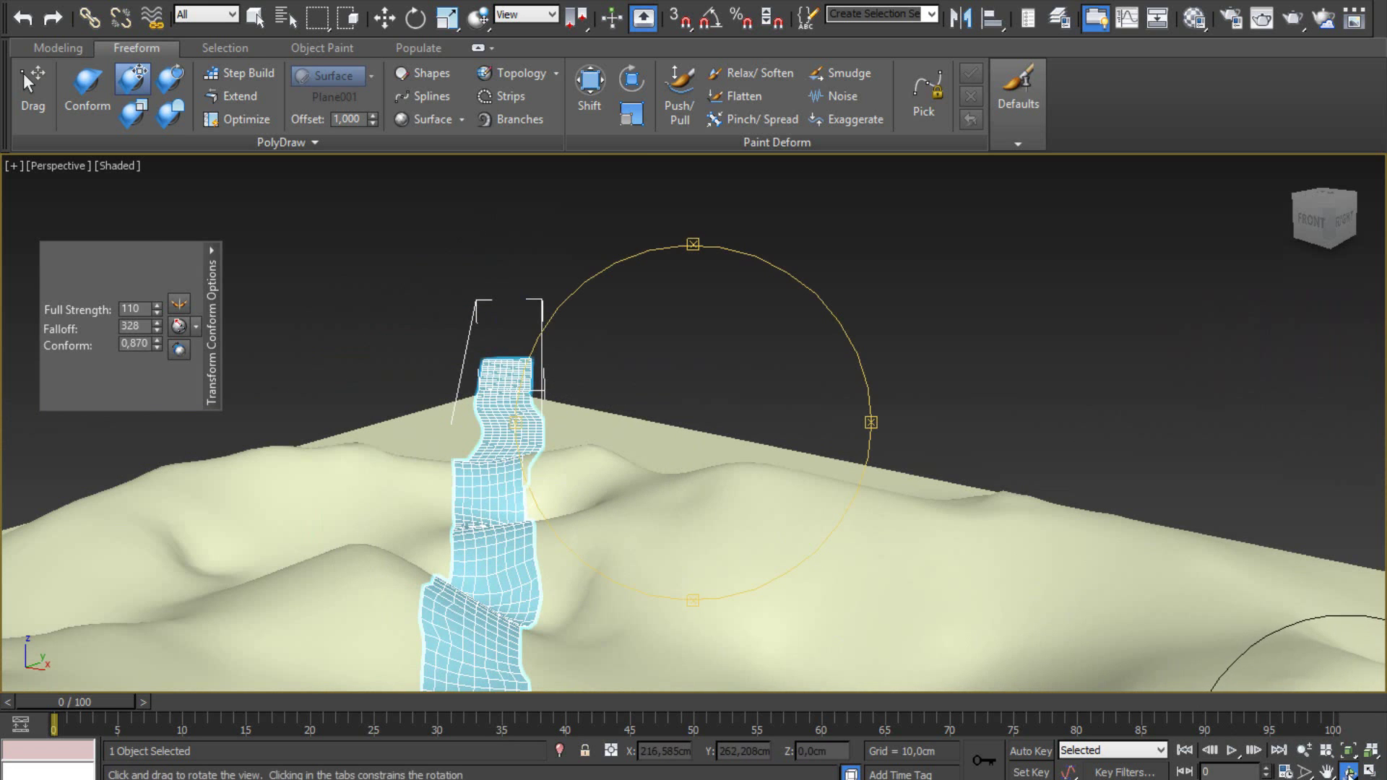
{"action": "mouse_move", "coordinate": [636, 487]}
{"action": "middle_mouse_down", "text": "alt"}
{"action": "mouse_move", "coordinate": [661, 547]}
{"action": "mouse_move", "coordinate": [660, 520]}
{"action": "mouse_move", "coordinate": [685, 511]}
{"action": "mouse_move", "coordinate": [706, 477]}
{"action": "mouse_move", "coordinate": [629, 477]}
{"action": "middle_mouse_up", "text": "alt"}
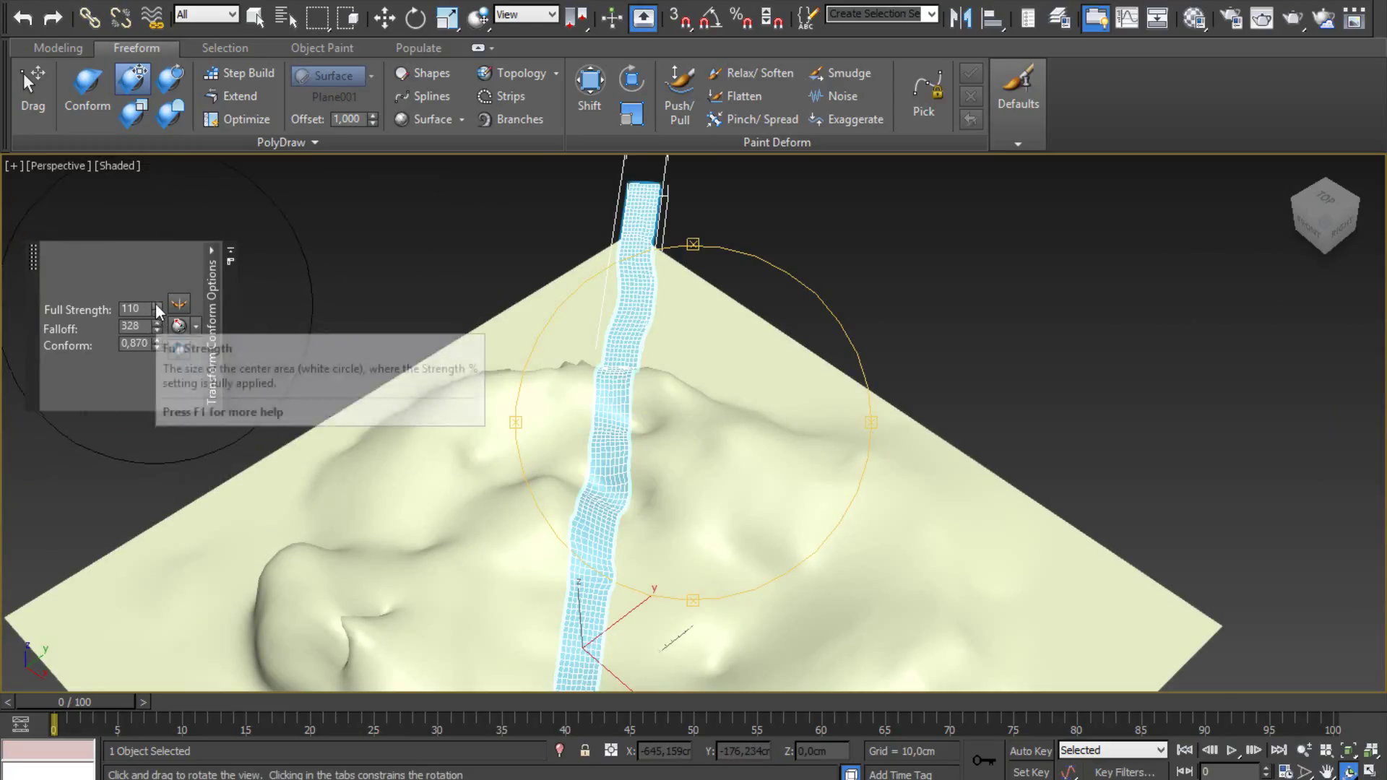
Lower the brush Full Strength to 13 and set Falloff to 330.
{"action": "left_click_drag", "start_coordinate": [158, 309], "coordinate": [178, 365]}
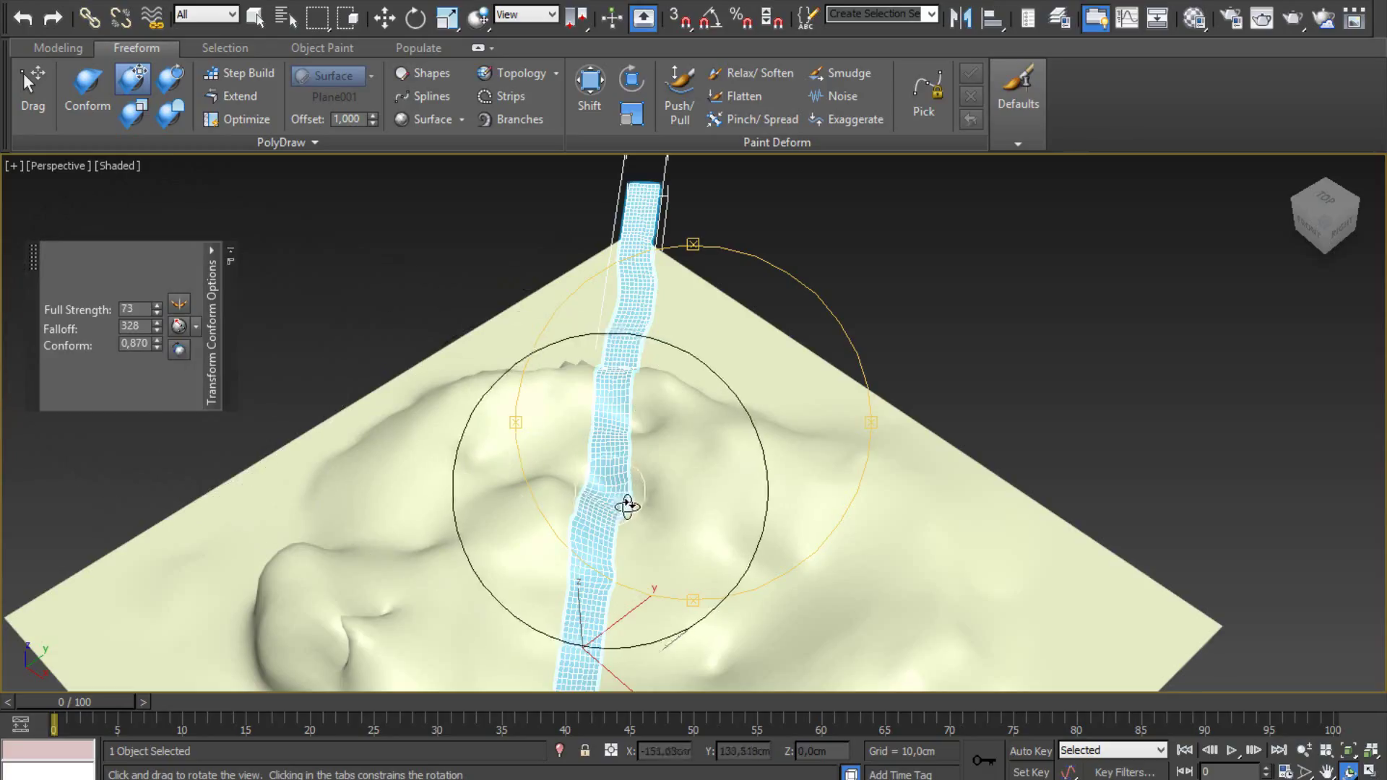
{"action": "mouse_move", "coordinate": [157, 309]}
{"action": "left_mouse_down"}
{"action": "mouse_move", "coordinate": [175, 396]}
{"action": "mouse_move", "coordinate": [175, 383]}
{"action": "left_mouse_up"}
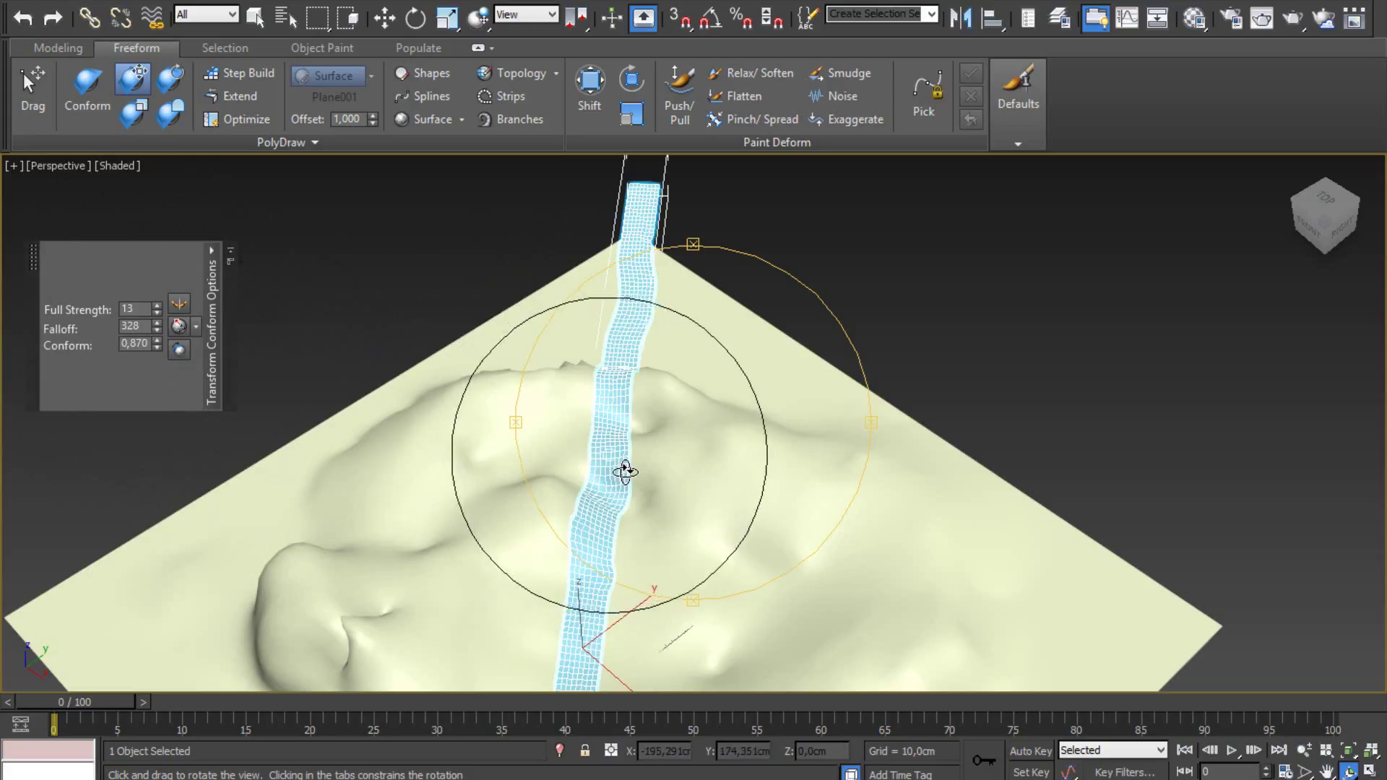
{"action": "left_click_drag", "start_coordinate": [151, 331], "coordinate": [159, 328]}
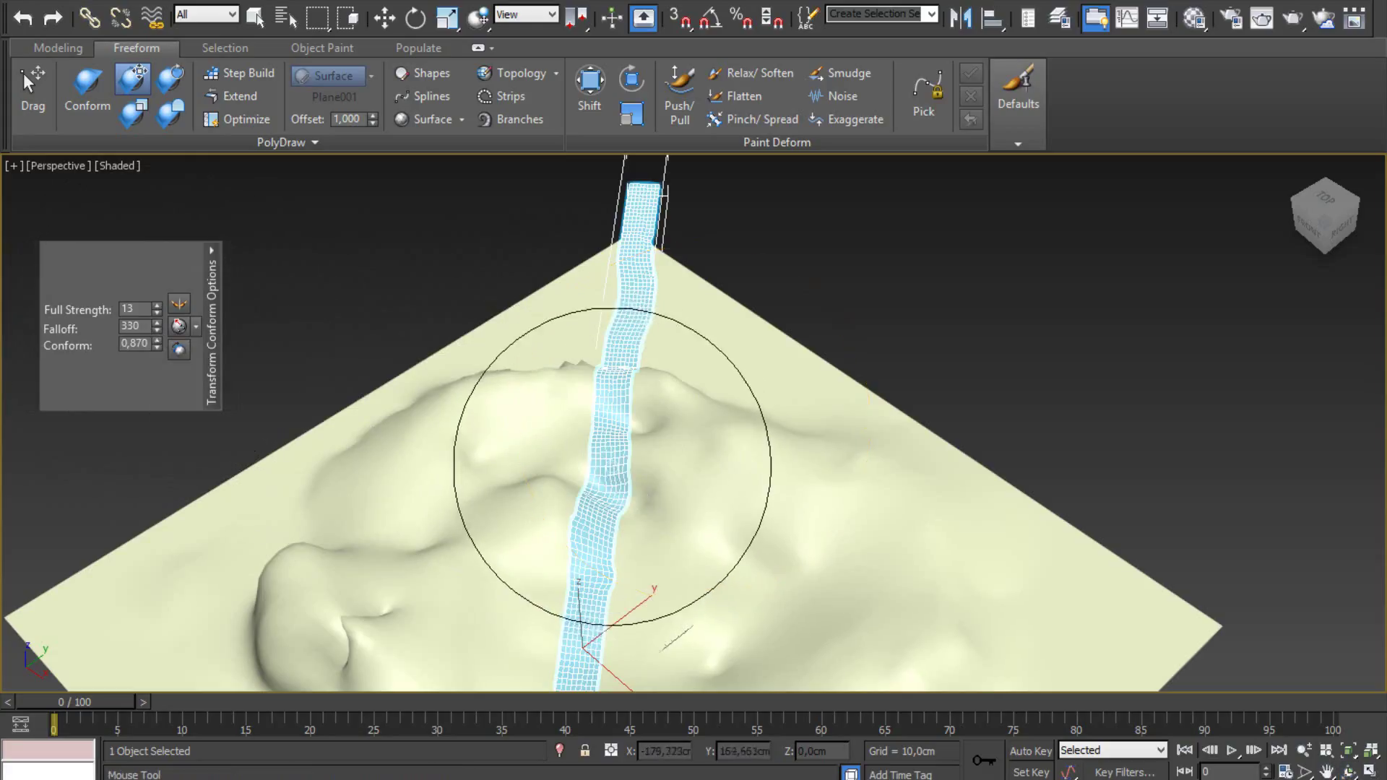
Brush the strip's middle, upper and lower sections left into S-shaped bends.
{"action": "left_click_drag", "start_coordinate": [665, 194], "coordinate": [688, 195]}
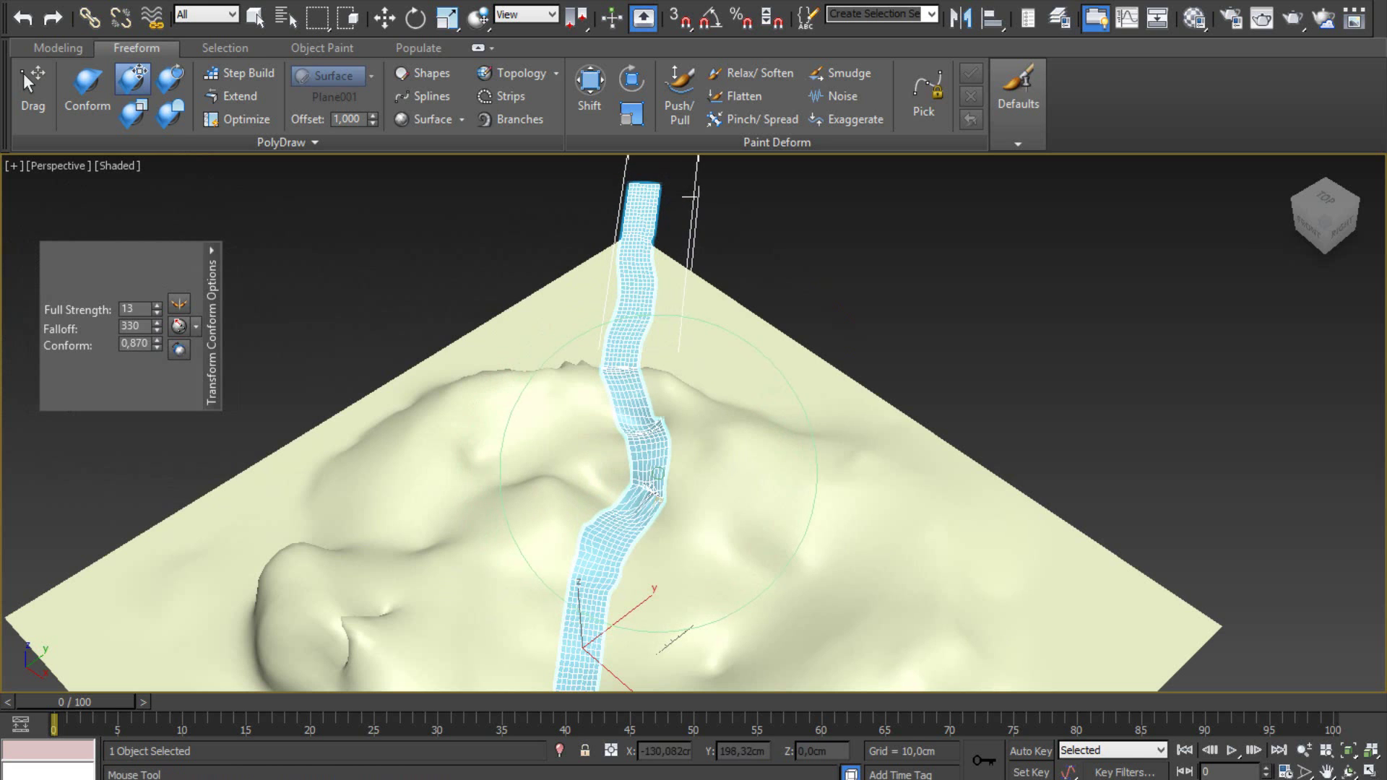
{"action": "left_click_drag", "start_coordinate": [643, 318], "coordinate": [574, 281]}
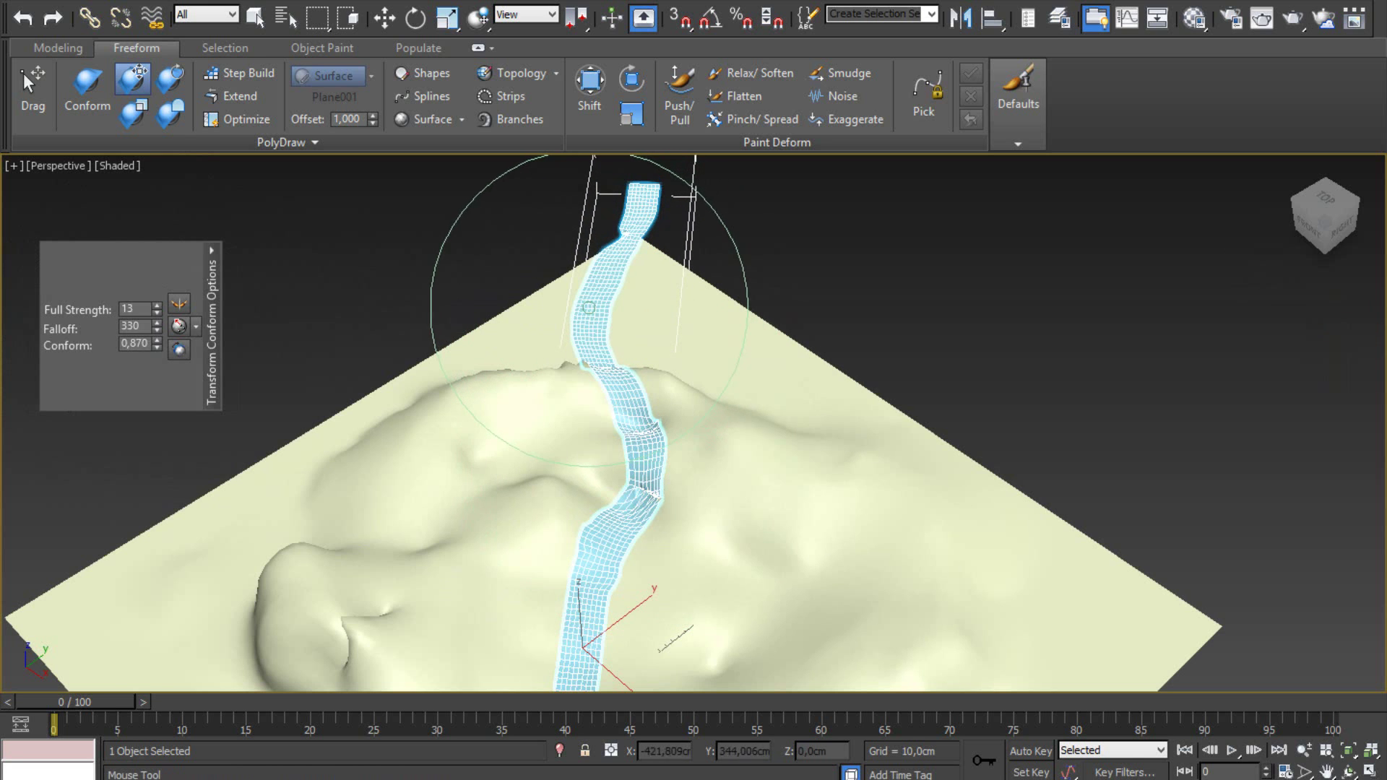
{"action": "mouse_move", "coordinate": [607, 516]}
{"action": "middle_mouse_down", "text": "alt"}
{"action": "mouse_move", "coordinate": [636, 481]}
{"action": "mouse_move", "coordinate": [603, 515]}
{"action": "middle_mouse_up", "text": "alt"}
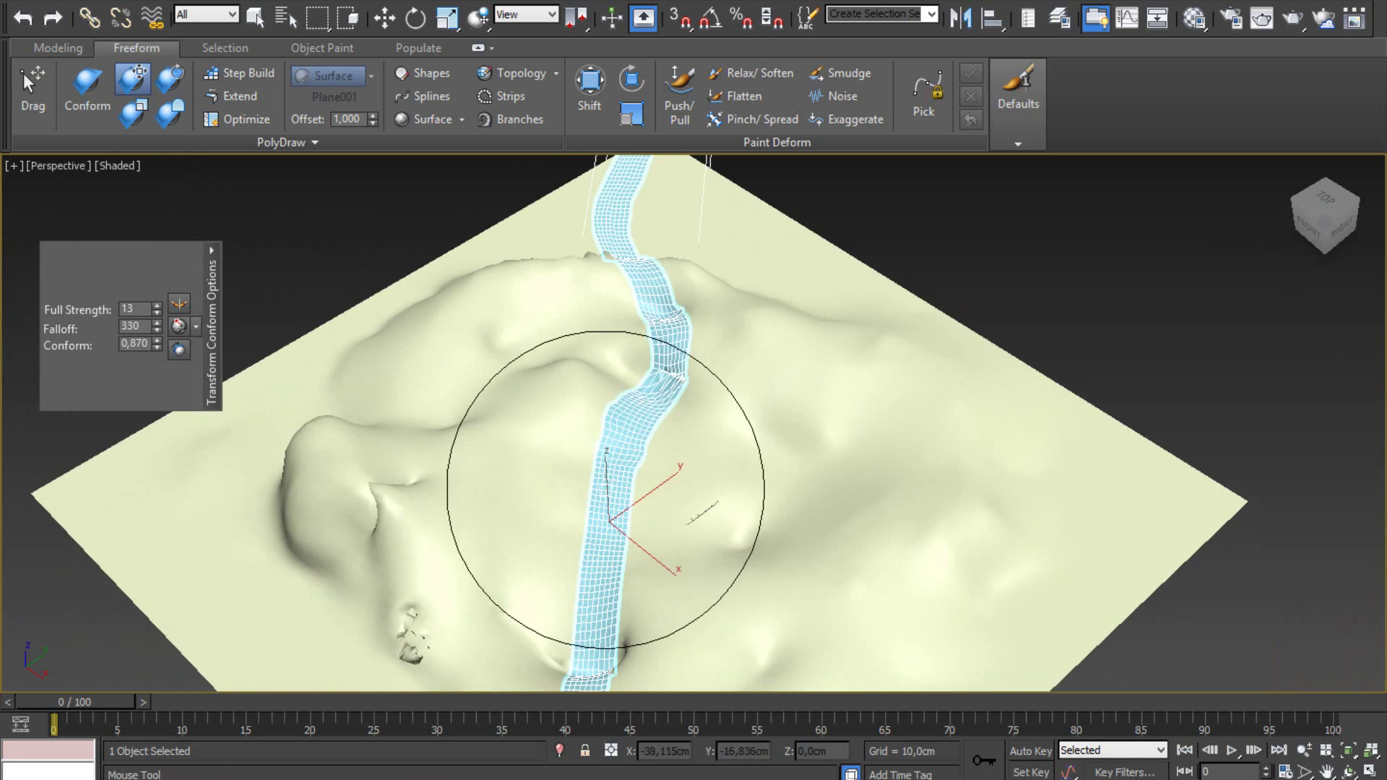
{"action": "left_click_drag", "start_coordinate": [601, 516], "coordinate": [531, 506]}
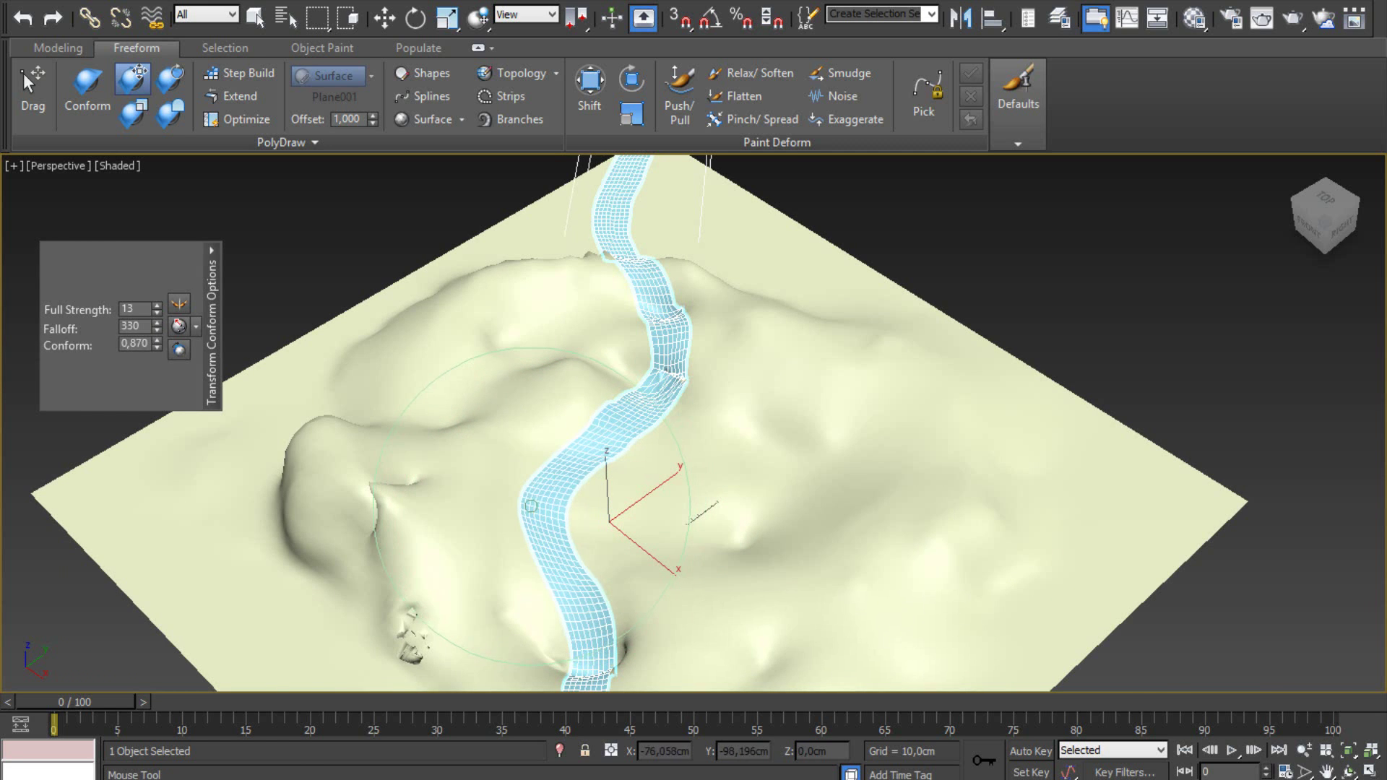
{"action": "middle_click_drag", "start_coordinate": [607, 362], "coordinate": [610, 464]}
{"action": "mouse_move", "coordinate": [644, 552]}
{"action": "middle_mouse_down"}
{"action": "mouse_move", "coordinate": [654, 468]}
{"action": "mouse_move", "coordinate": [551, 566]}
{"action": "mouse_move", "coordinate": [511, 583]}
{"action": "middle_mouse_up"}
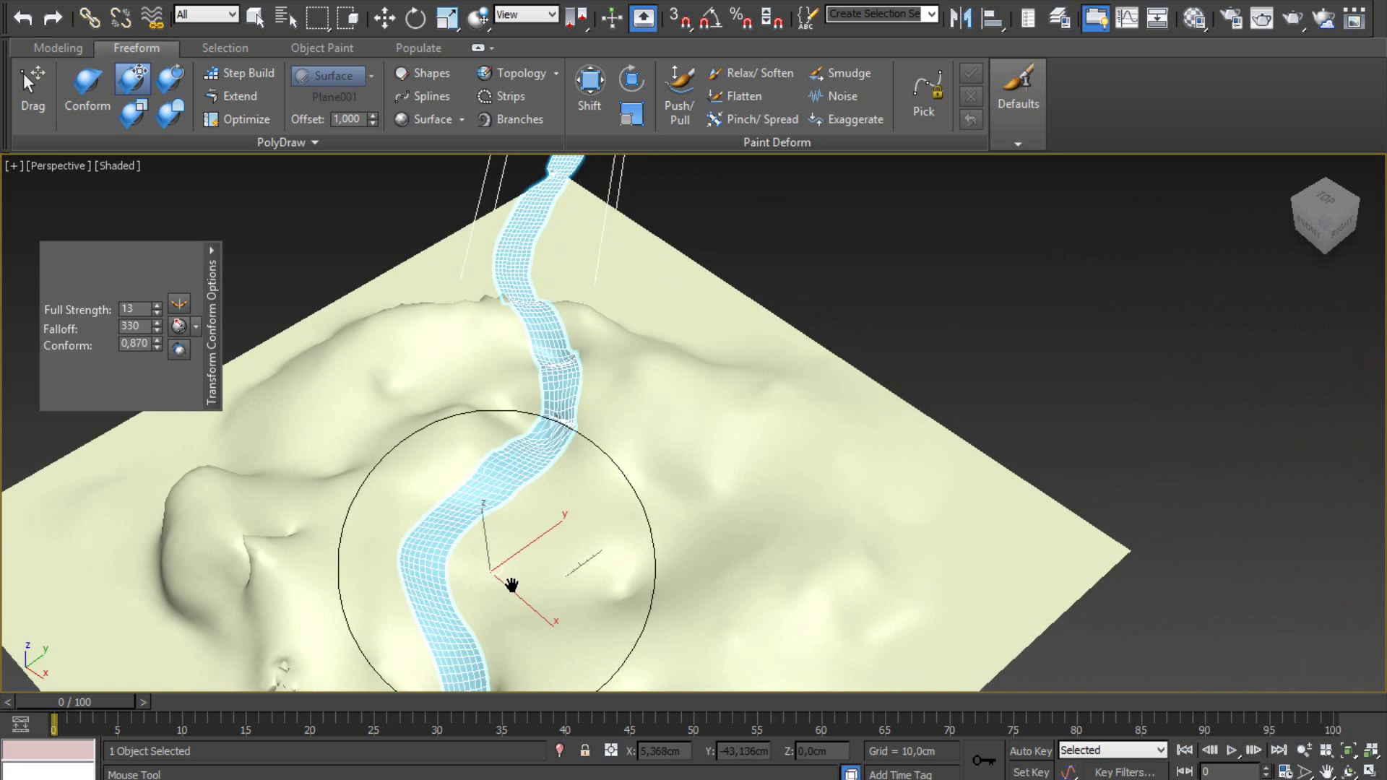
{"action": "left_click_drag", "start_coordinate": [573, 385], "coordinate": [543, 386]}
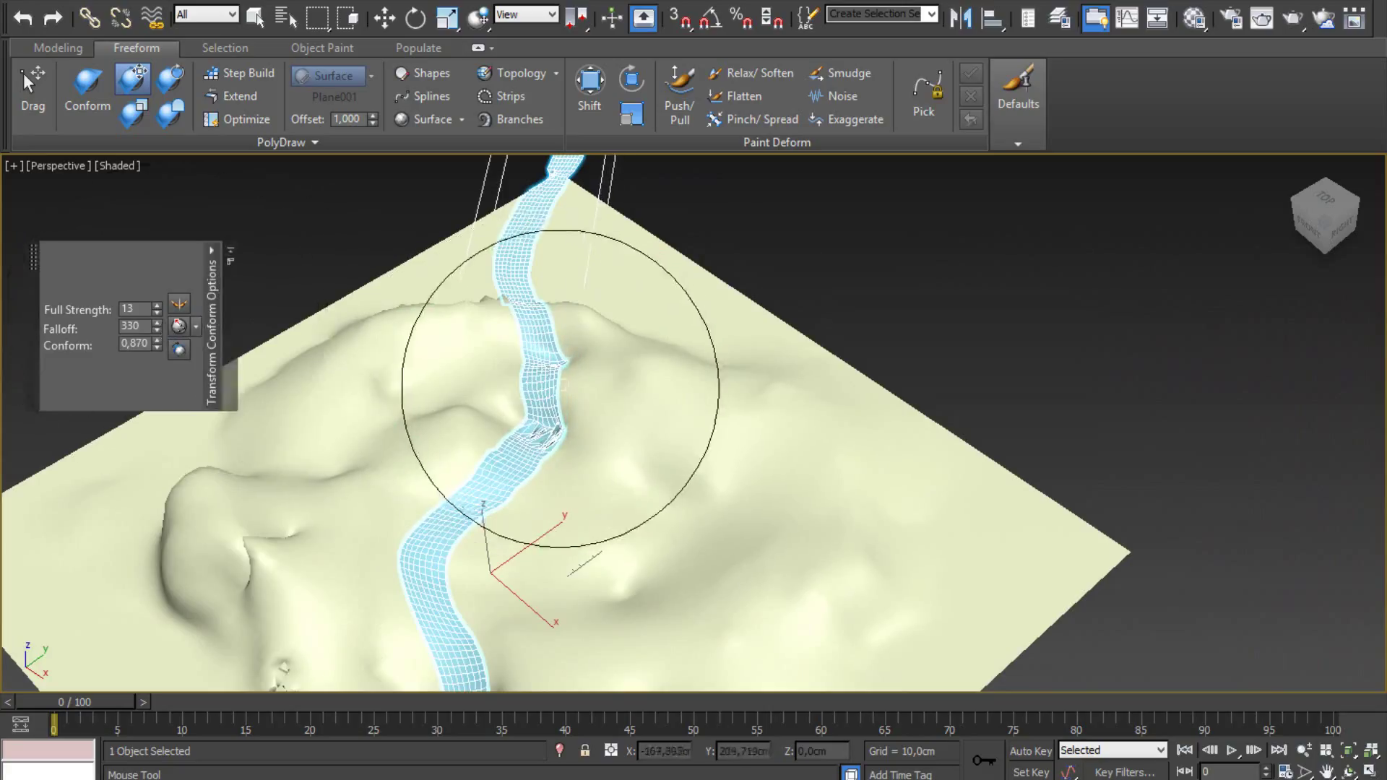
{"action": "scroll", "coordinate": [574, 433], "scroll_direction": "up", "scroll_amount": 2}
Paint over the strip's crumpled middle folds with a size 120, strength 2 Relax/Soften brush.
{"action": "scroll", "coordinate": [597, 496], "scroll_direction": "up", "scroll_amount": 4}
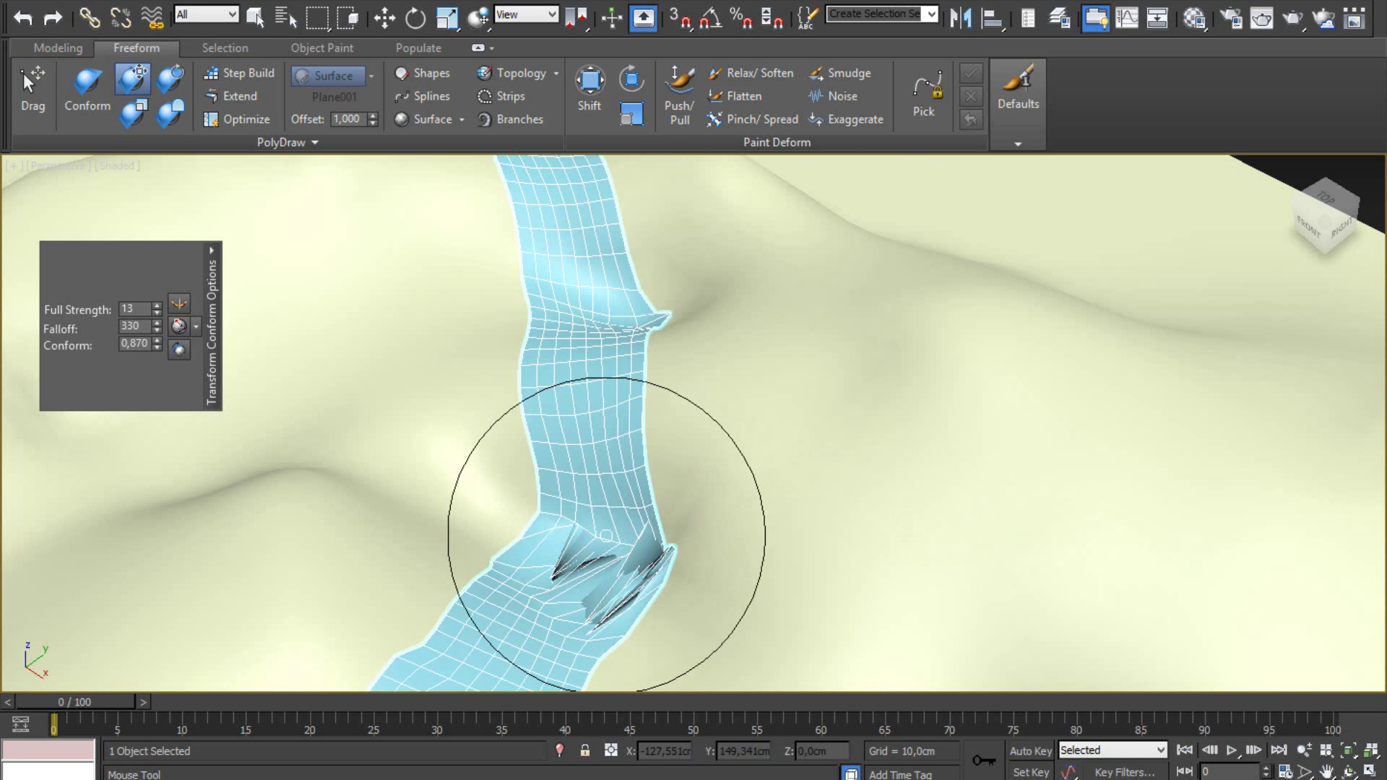
{"action": "scroll", "coordinate": [606, 535], "scroll_direction": "down", "scroll_amount": 4}
{"action": "scroll", "coordinate": [542, 588], "scroll_direction": "down", "scroll_amount": 2}
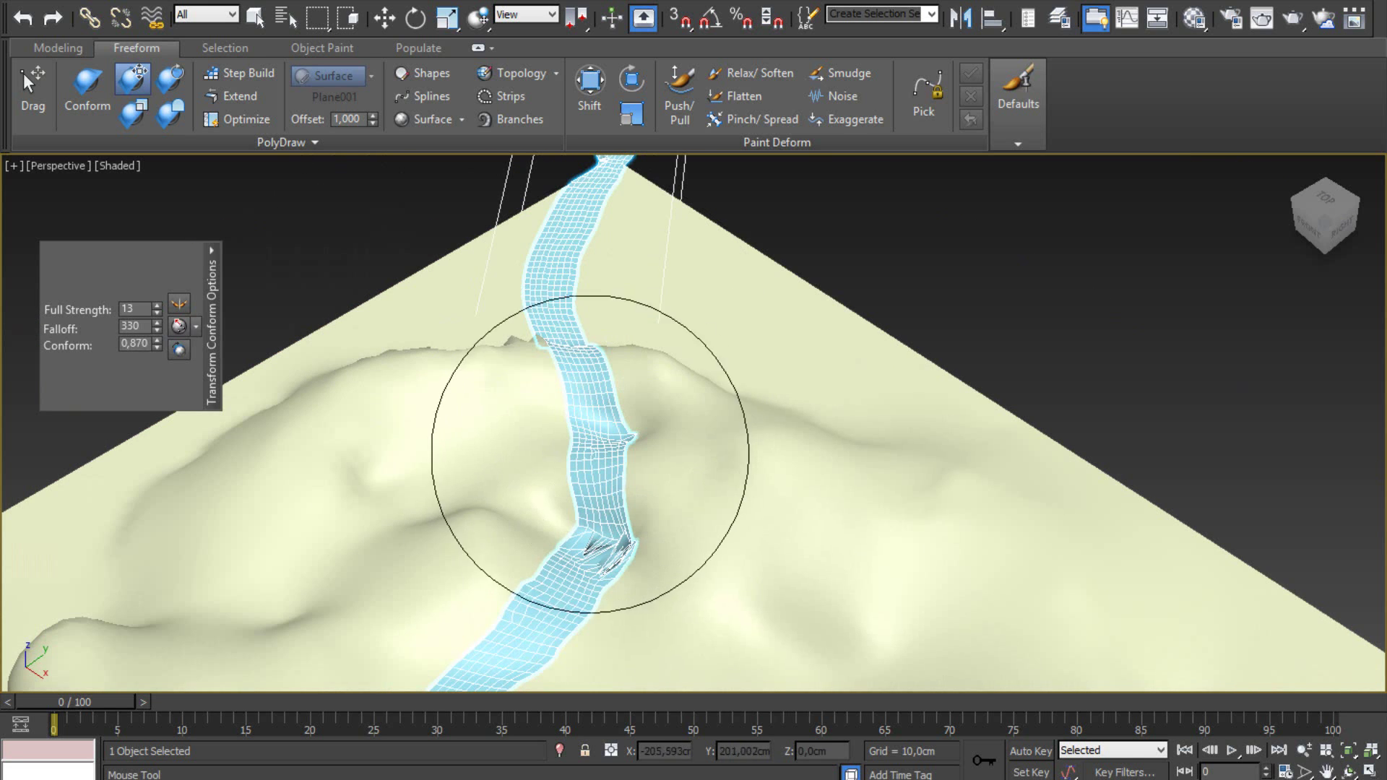
{"action": "left_click", "coordinate": [755, 72]}
{"action": "left_click_drag", "start_coordinate": [595, 506], "coordinate": [597, 571]}
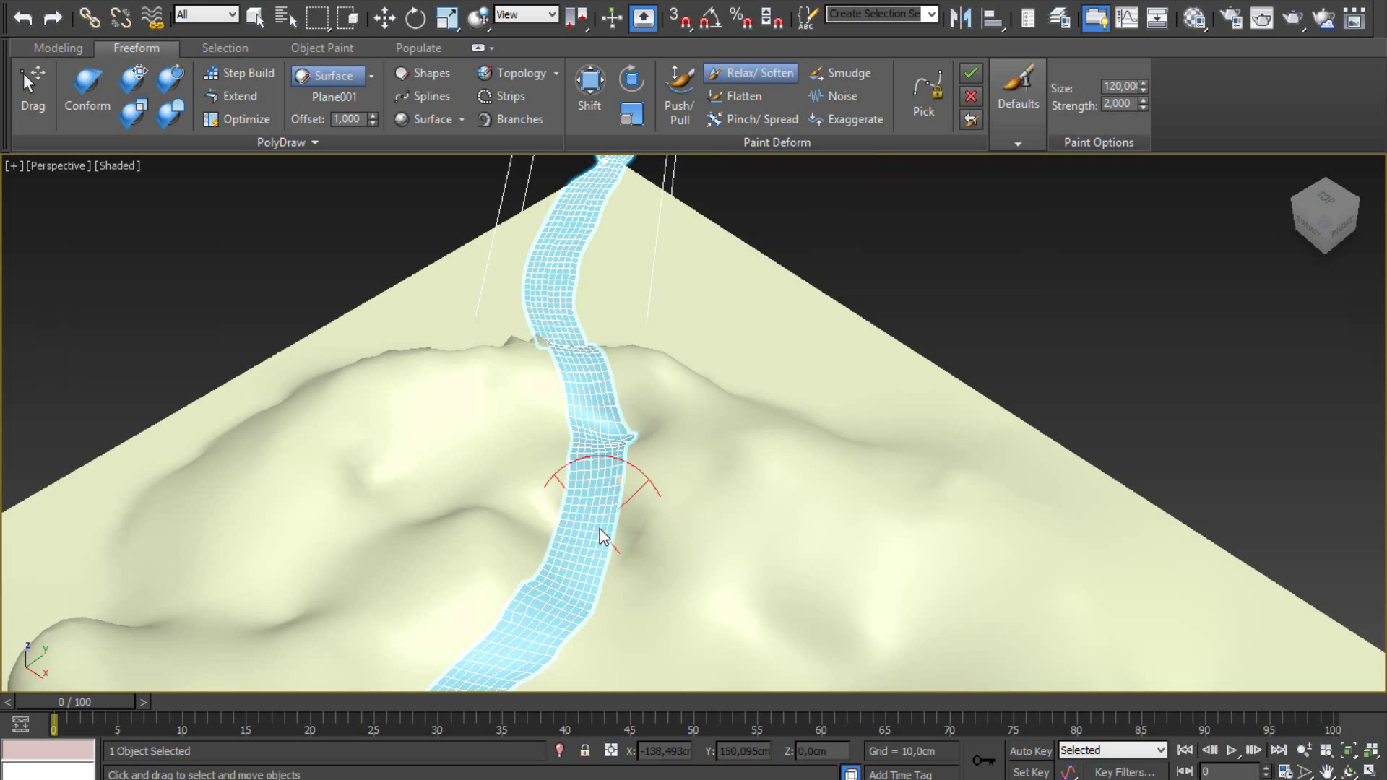
{"action": "mouse_move", "coordinate": [576, 521]}
{"action": "middle_mouse_down", "text": "alt"}
{"action": "mouse_move", "coordinate": [816, 459]}
{"action": "mouse_move", "coordinate": [685, 517]}
{"action": "middle_mouse_up", "text": "alt"}
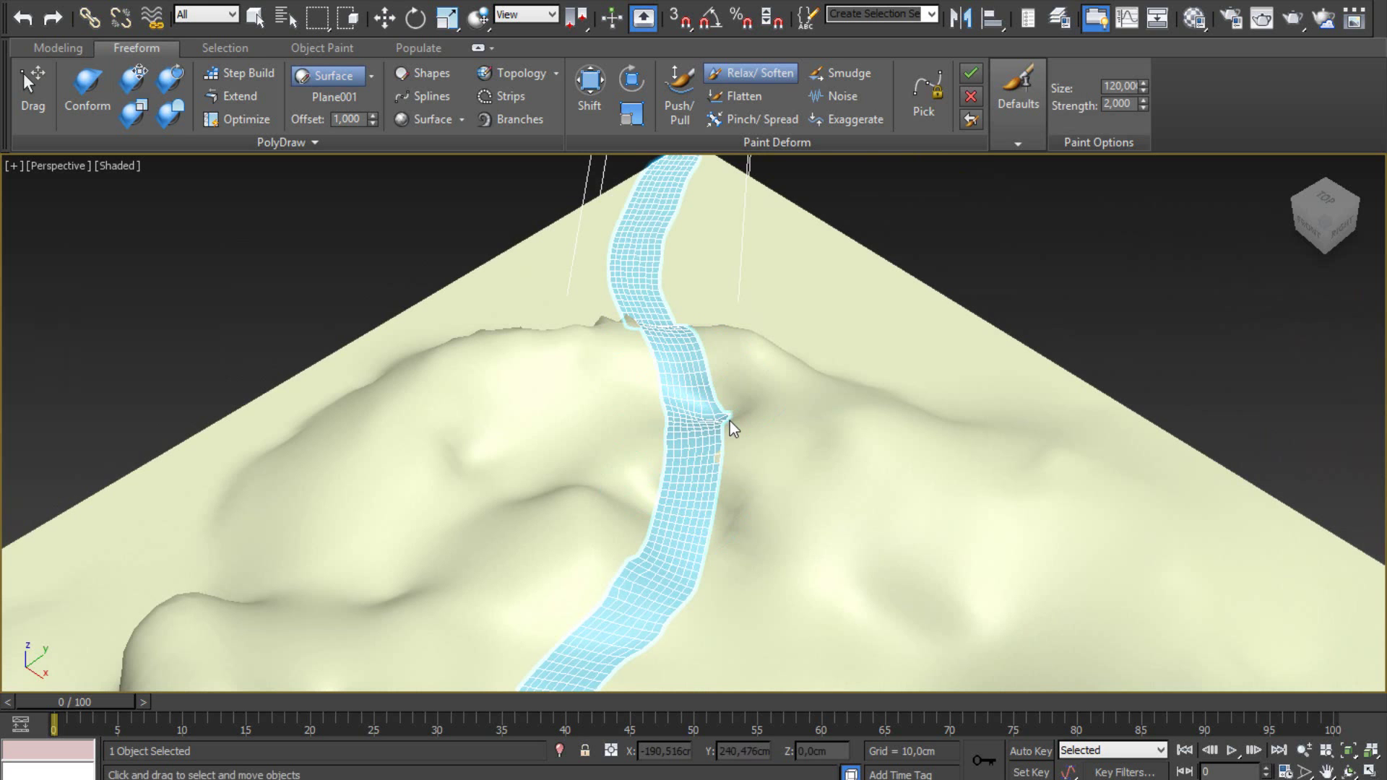
{"action": "mouse_move", "coordinate": [757, 466]}
{"action": "middle_mouse_down", "text": "alt"}
{"action": "mouse_move", "coordinate": [671, 347]}
{"action": "mouse_move", "coordinate": [666, 564]}
{"action": "mouse_move", "coordinate": [712, 503]}
{"action": "middle_mouse_up", "text": "alt"}
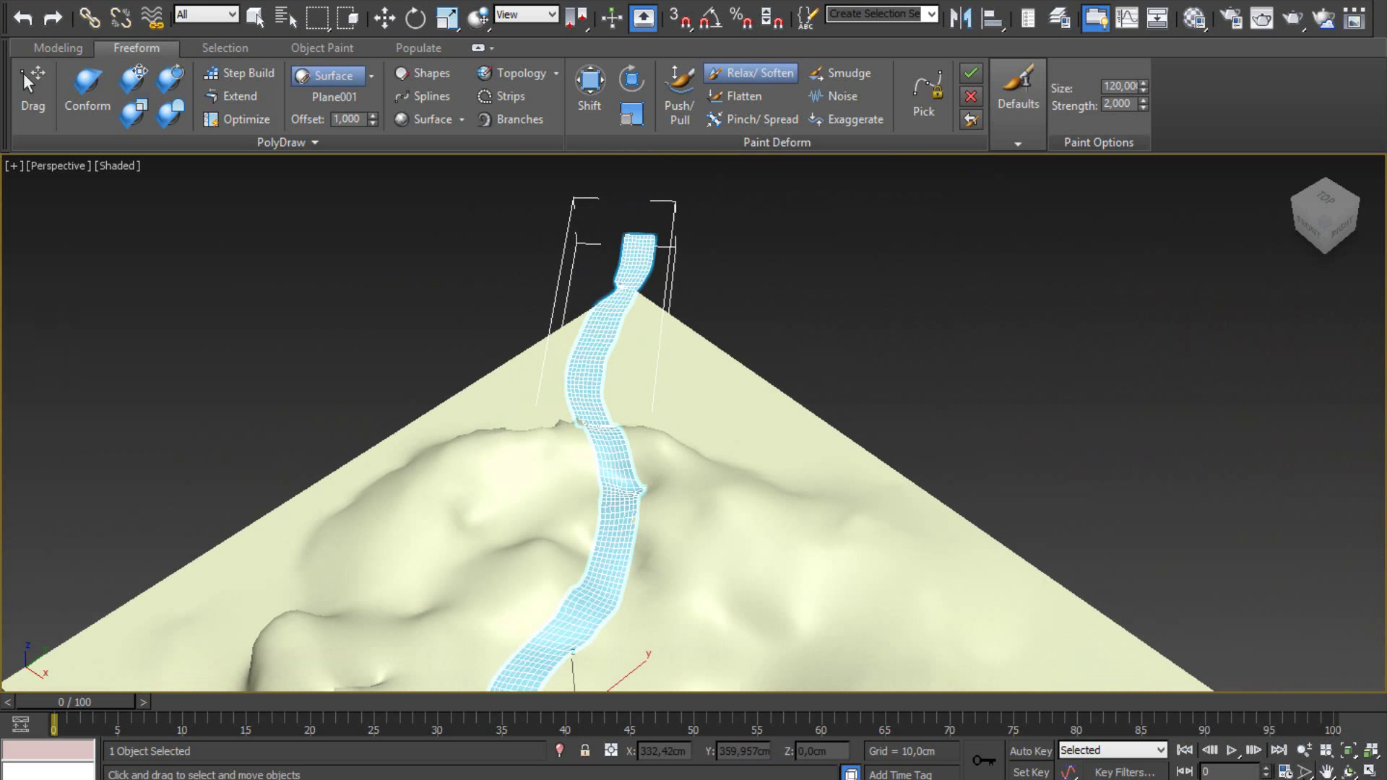
{"action": "left_click", "coordinate": [1349, 772]}
With the conform brush at falloff 179, pull the lower river bend further left.
{"action": "mouse_move", "coordinate": [598, 517]}
{"action": "left_mouse_down"}
{"action": "mouse_move", "coordinate": [716, 487]}
{"action": "mouse_move", "coordinate": [675, 517]}
{"action": "mouse_move", "coordinate": [744, 535]}
{"action": "mouse_move", "coordinate": [755, 520]}
{"action": "left_mouse_up"}
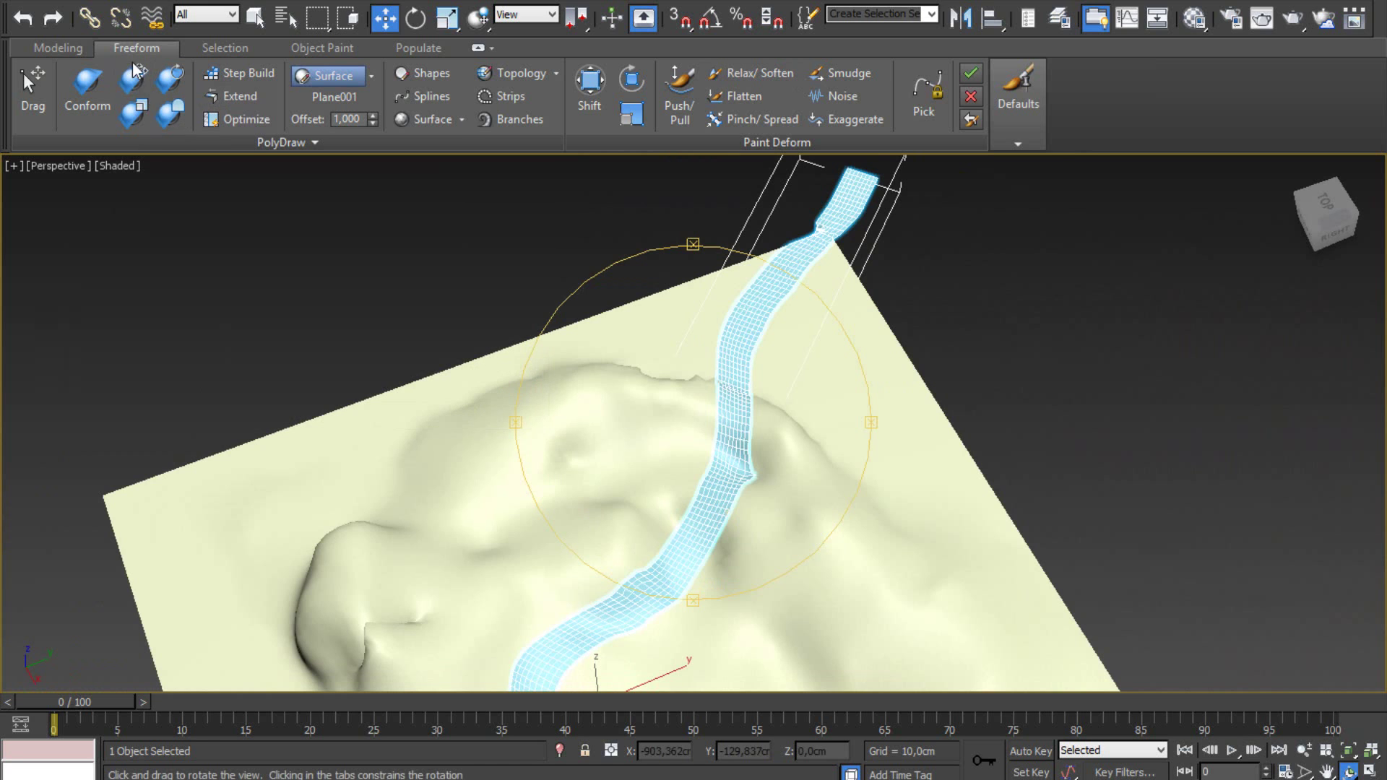
{"action": "left_click", "coordinate": [133, 72]}
{"action": "middle_click_drag", "start_coordinate": [712, 511], "coordinate": [751, 424]}
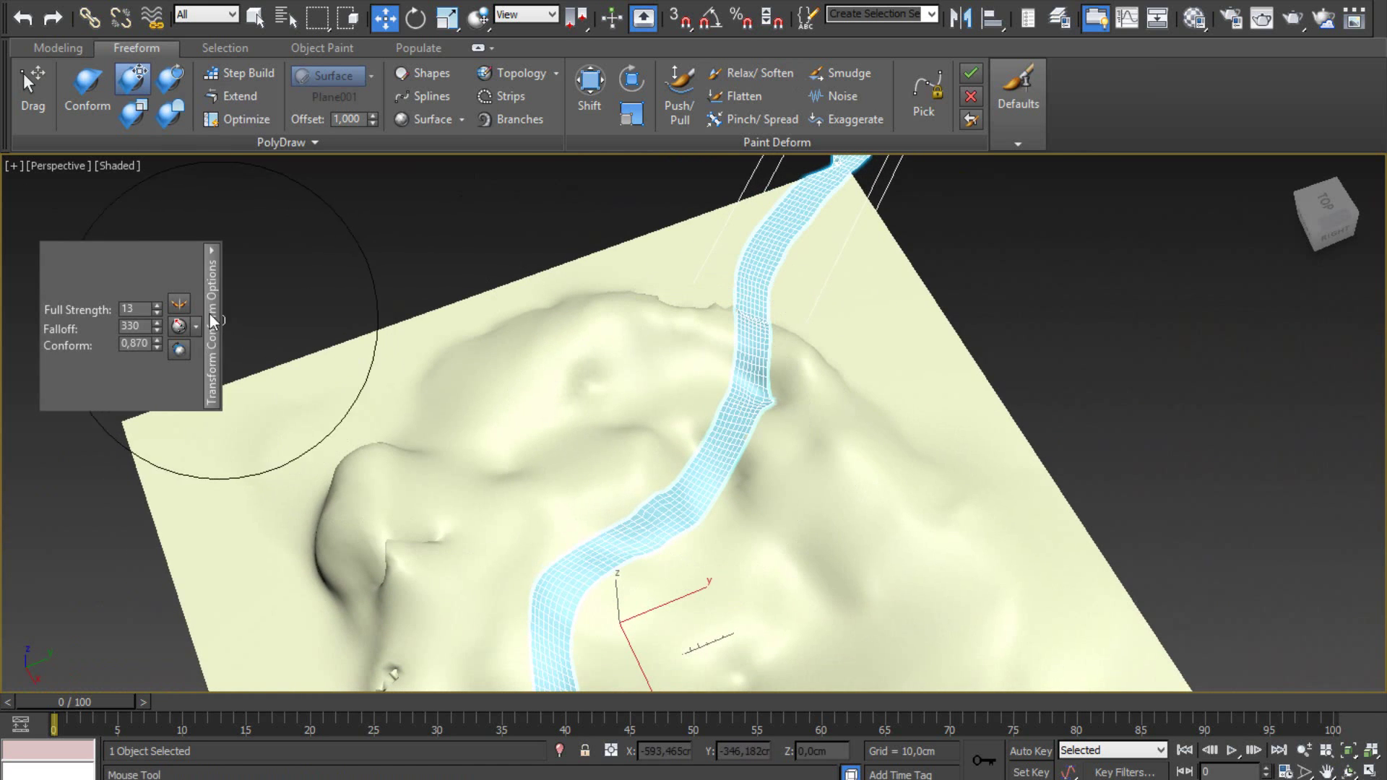
{"action": "left_click_drag", "start_coordinate": [157, 325], "coordinate": [170, 417]}
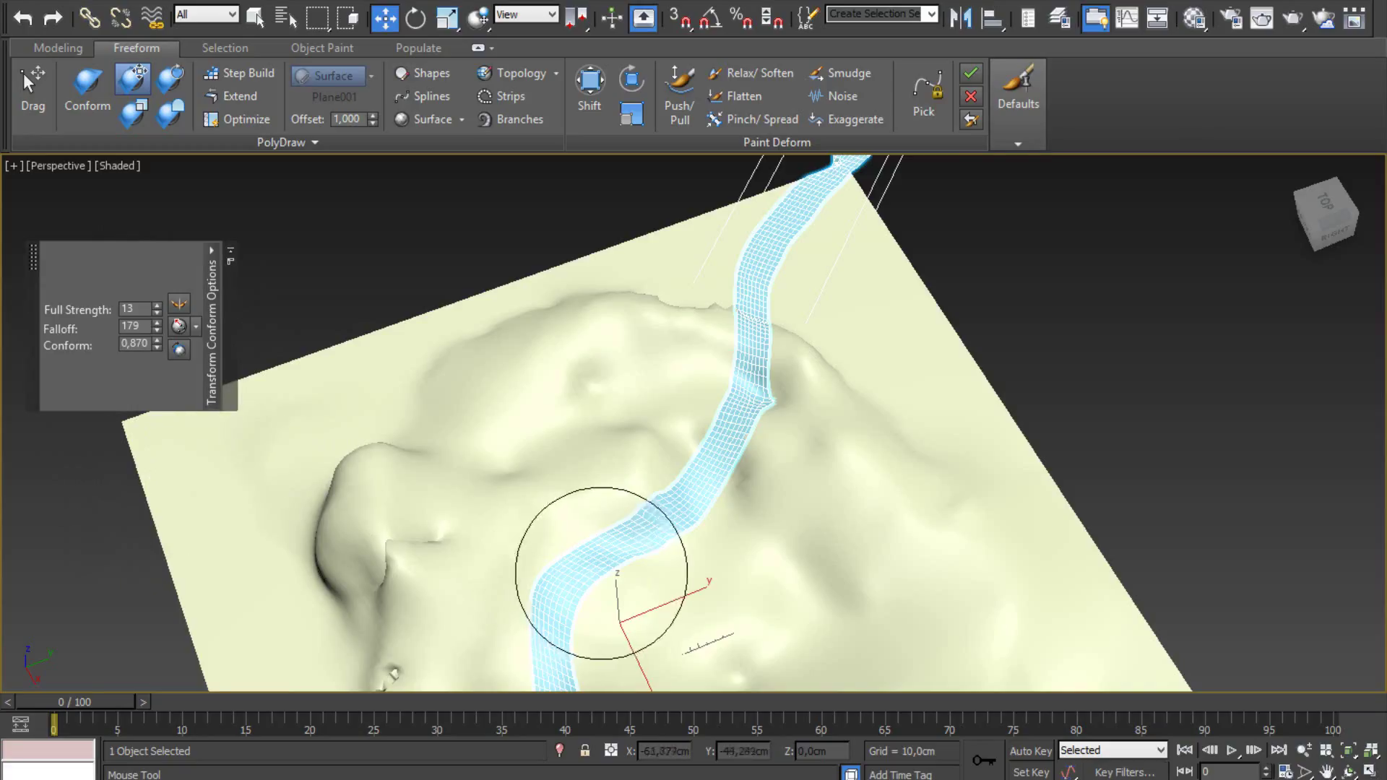
{"action": "left_click_drag", "start_coordinate": [583, 581], "coordinate": [551, 568]}
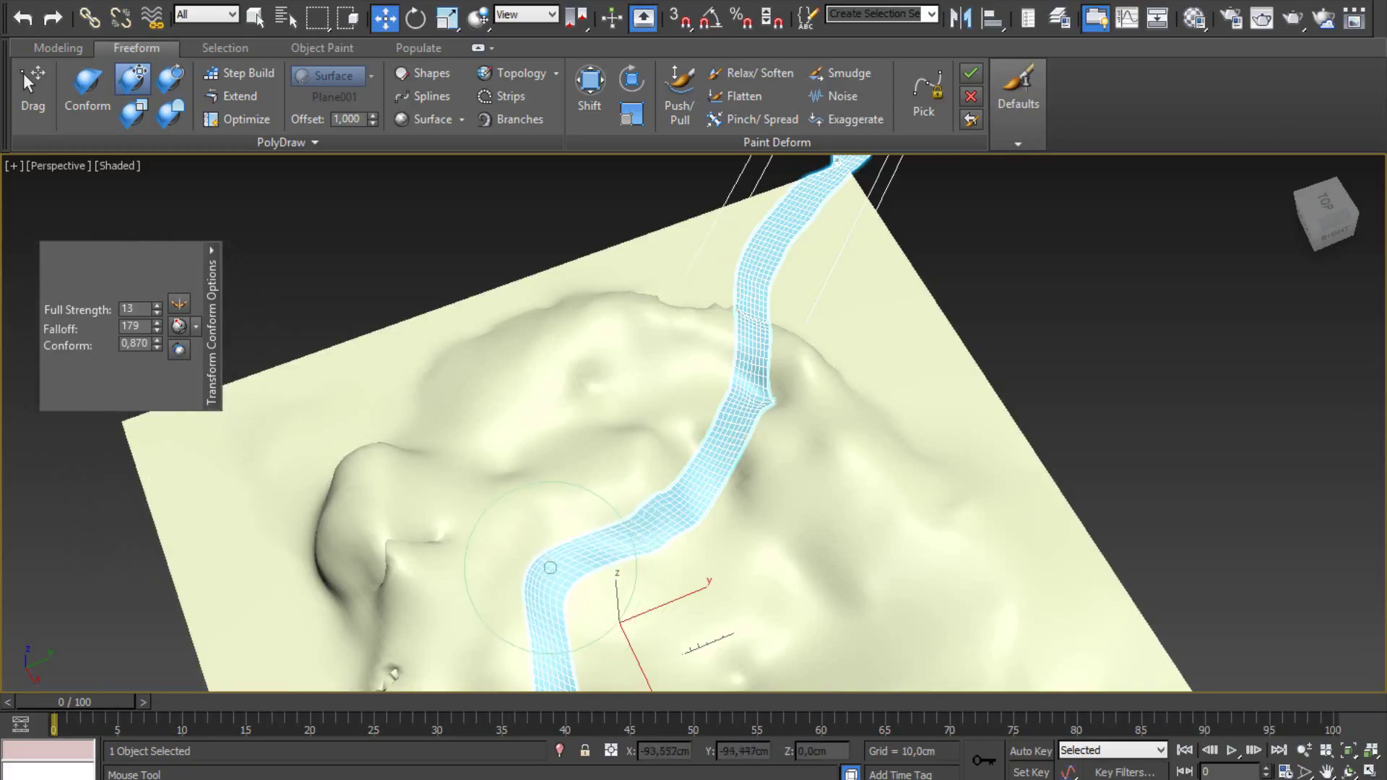
{"action": "left_click_drag", "start_coordinate": [710, 471], "coordinate": [744, 486]}
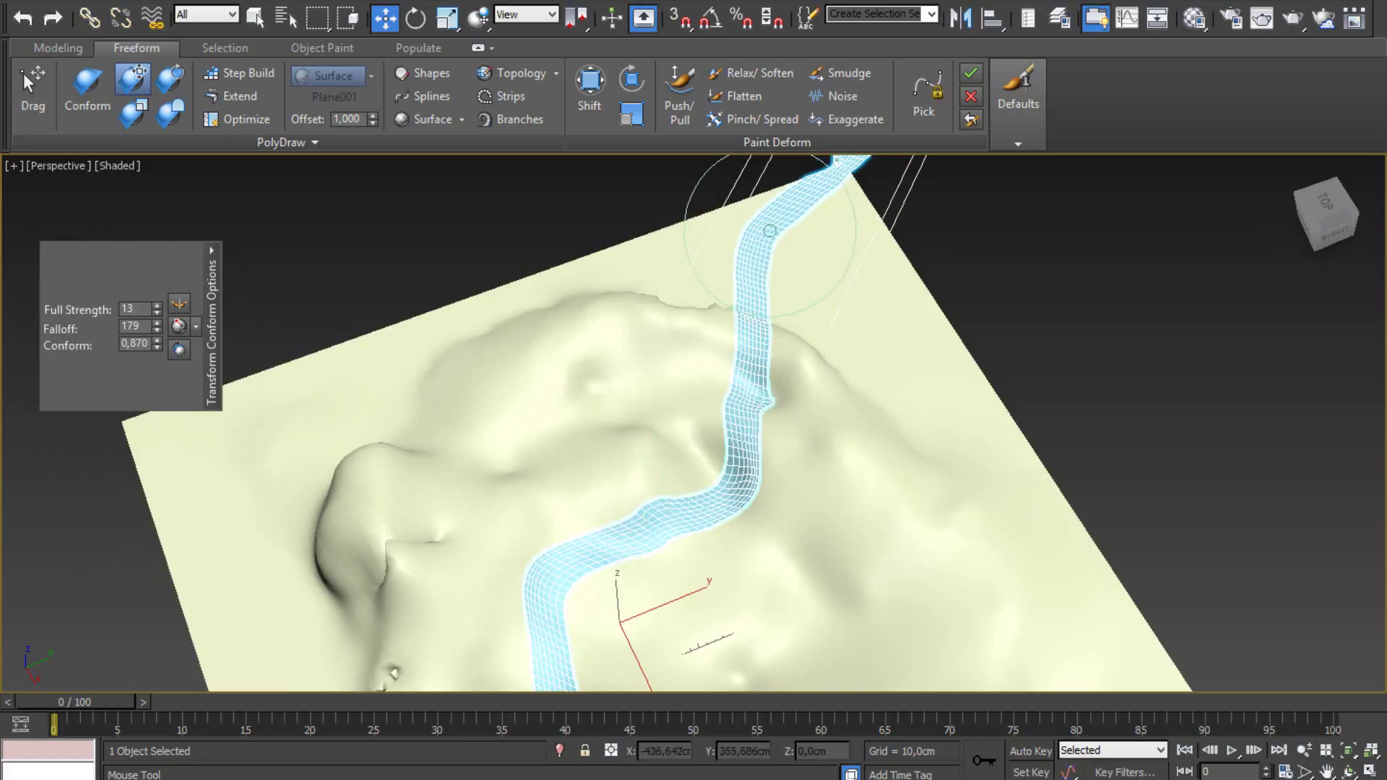
Orbit around the terrain to review the winding river strip.
{"action": "left_click", "coordinate": [1350, 772]}
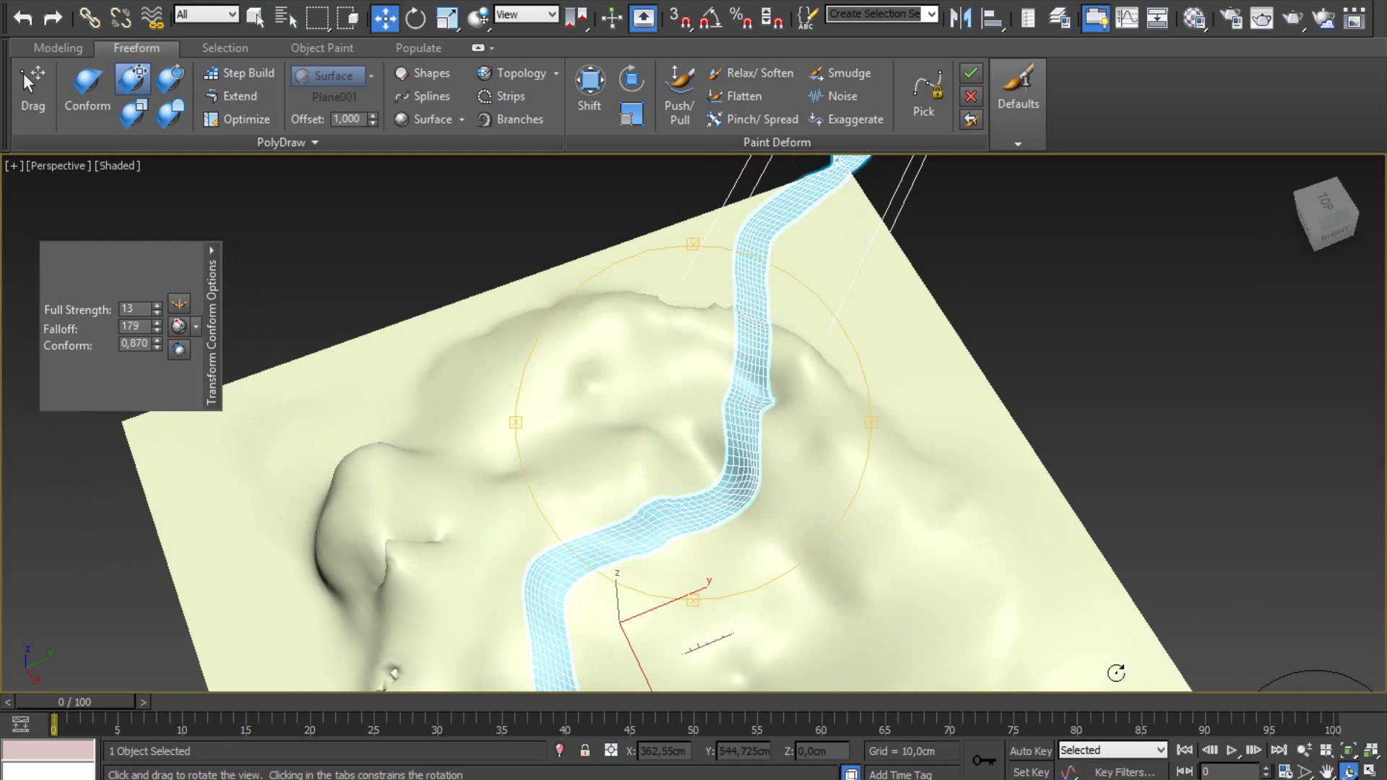
{"action": "mouse_move", "coordinate": [668, 434]}
{"action": "left_mouse_down"}
{"action": "mouse_move", "coordinate": [688, 385]}
{"action": "mouse_move", "coordinate": [666, 511]}
{"action": "mouse_move", "coordinate": [653, 495]}
{"action": "mouse_move", "coordinate": [747, 436]}
{"action": "mouse_move", "coordinate": [816, 356]}
{"action": "mouse_move", "coordinate": [672, 272]}
{"action": "mouse_move", "coordinate": [553, 269]}
{"action": "left_mouse_up"}
{"action": "mouse_move", "coordinate": [621, 470]}
{"action": "left_mouse_down"}
{"action": "mouse_move", "coordinate": [607, 470]}
{"action": "mouse_move", "coordinate": [628, 461]}
{"action": "left_mouse_up"}
{"action": "mouse_move", "coordinate": [629, 528]}
{"action": "left_mouse_down"}
{"action": "mouse_move", "coordinate": [631, 548]}
{"action": "mouse_move", "coordinate": [660, 455]}
{"action": "mouse_move", "coordinate": [722, 619]}
{"action": "mouse_move", "coordinate": [690, 448]}
{"action": "mouse_move", "coordinate": [657, 490]}
{"action": "mouse_move", "coordinate": [706, 440]}
{"action": "mouse_move", "coordinate": [718, 455]}
{"action": "mouse_move", "coordinate": [703, 425]}
{"action": "left_mouse_up"}
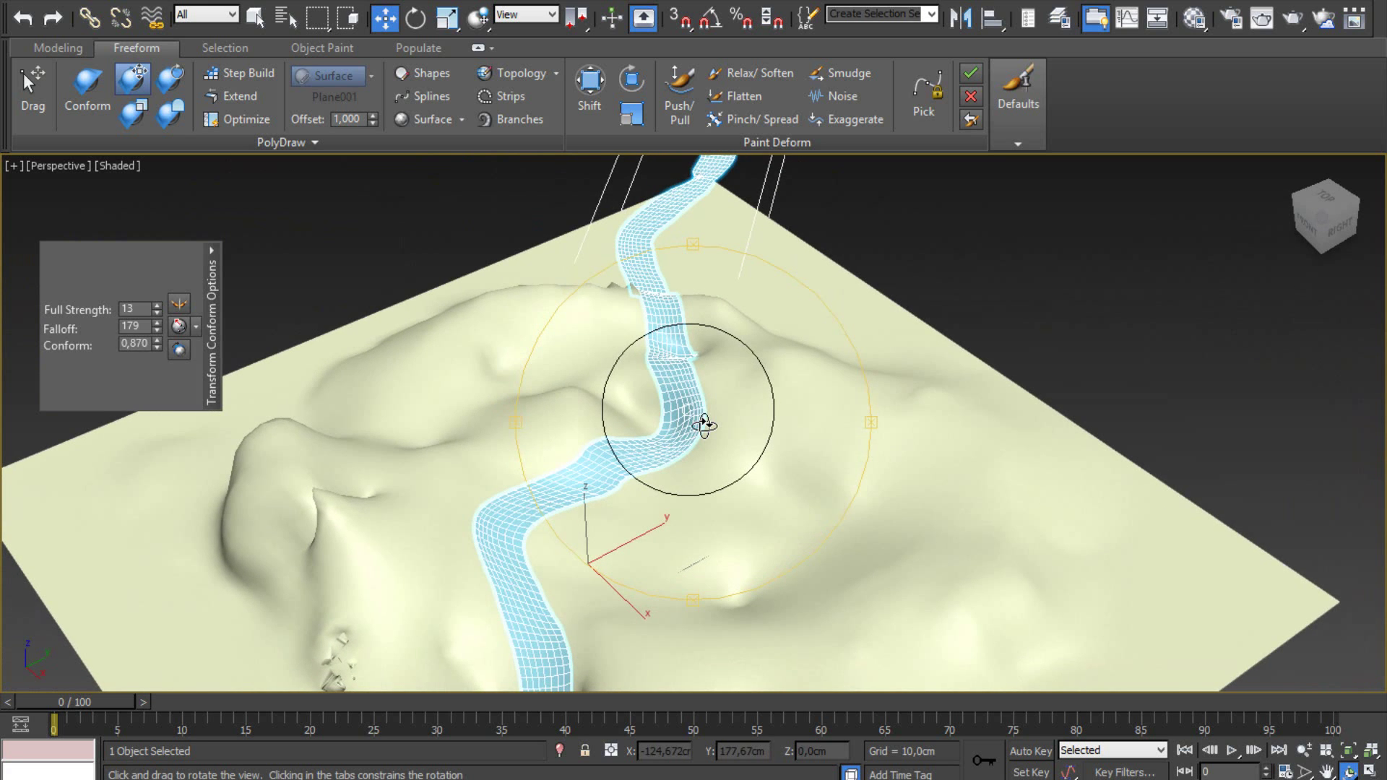